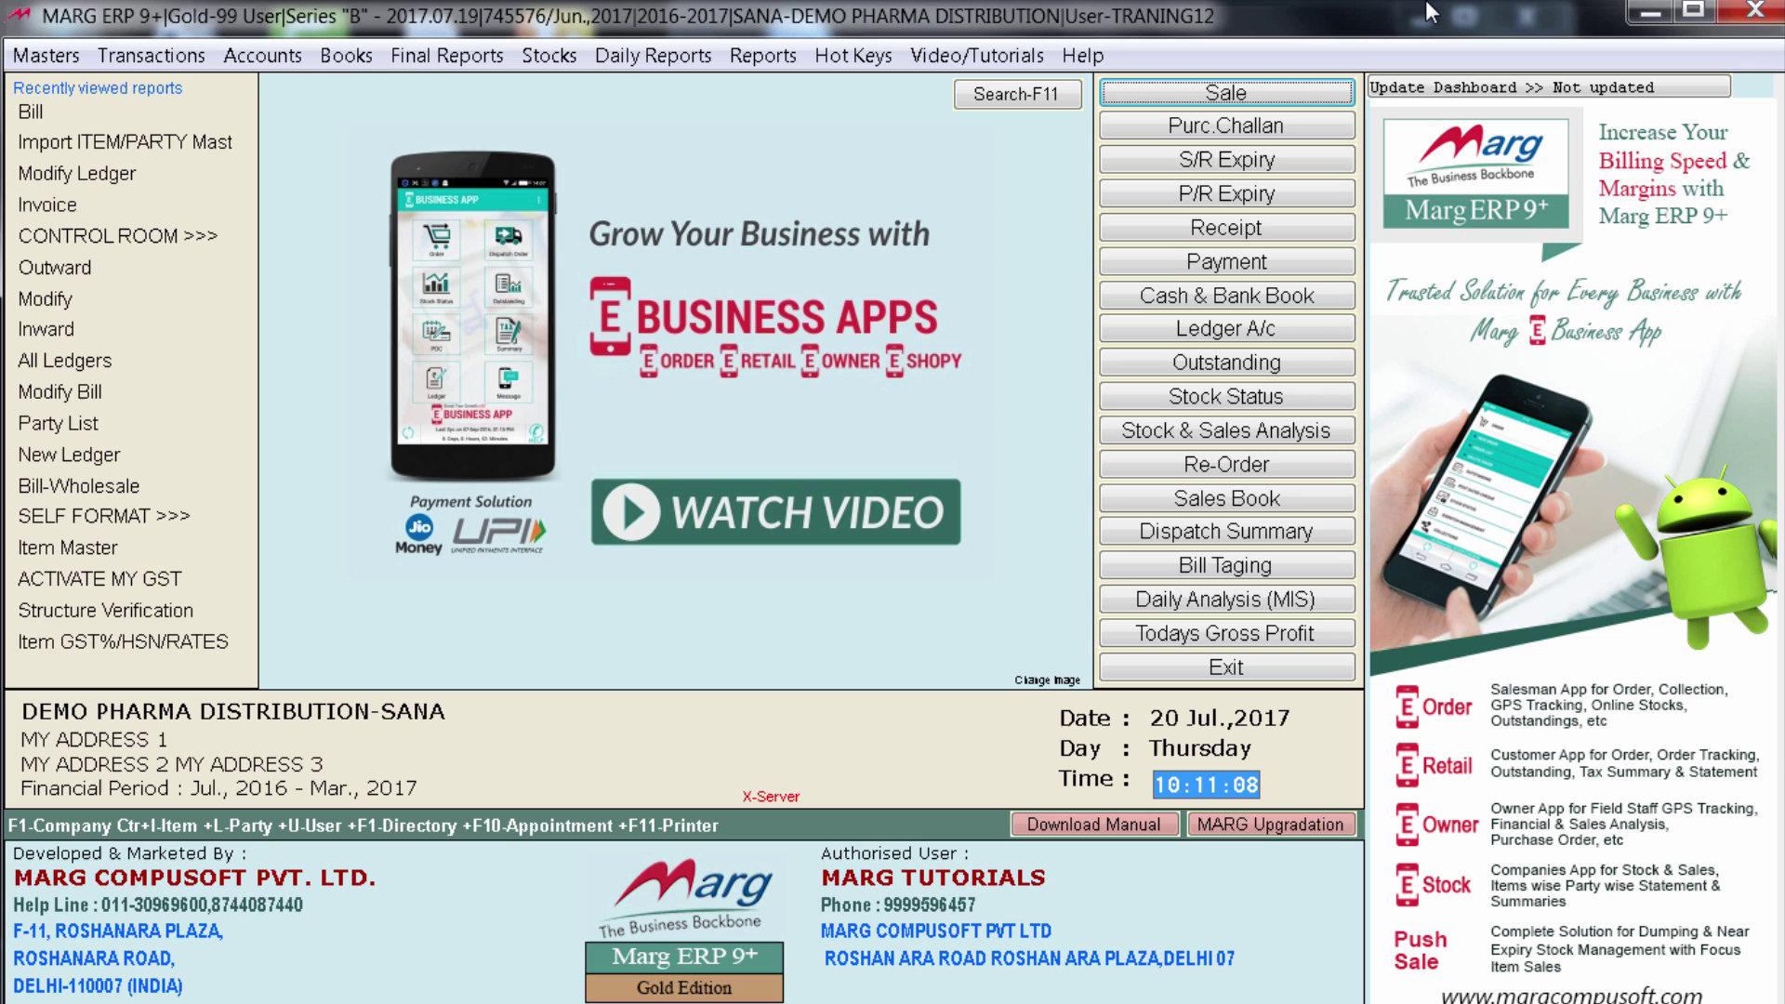
# Step: Check in Control Room's B Calculation settings that all six calculation types are A, then return to the dashboard
pyautogui.hotkey('alt', 'm')
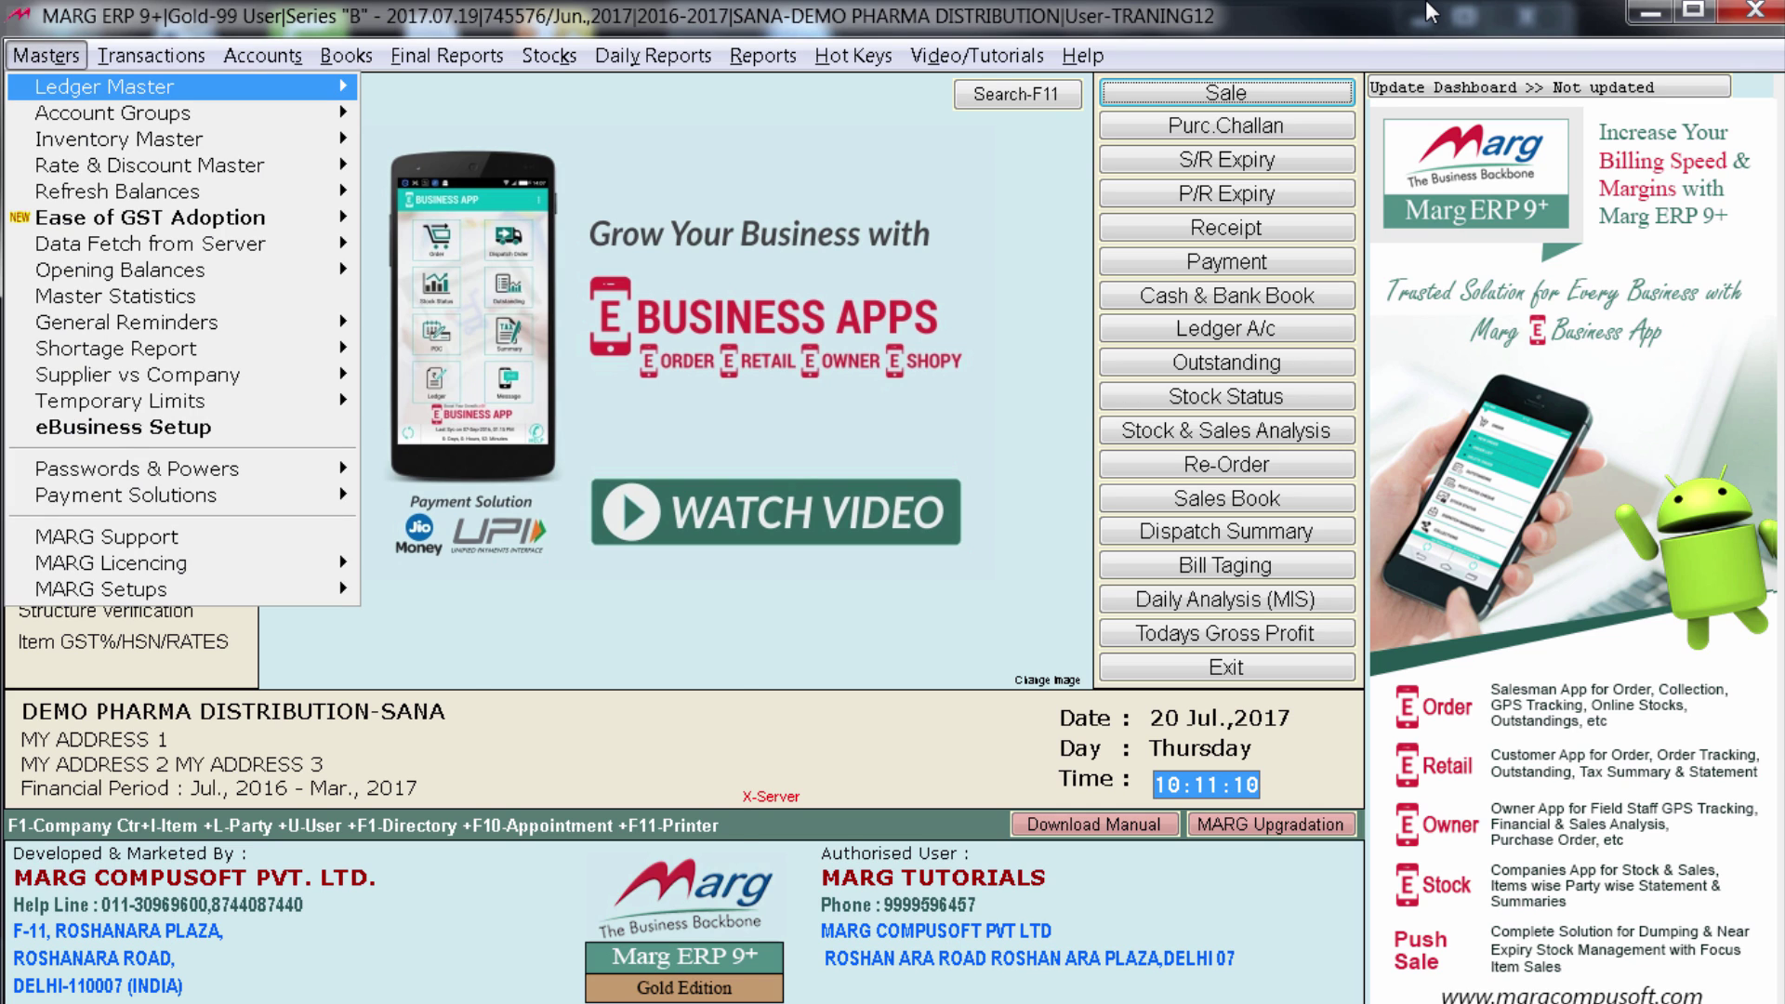
pyautogui.hotkey('ctrl', 'F12')
pyautogui.press('Down')
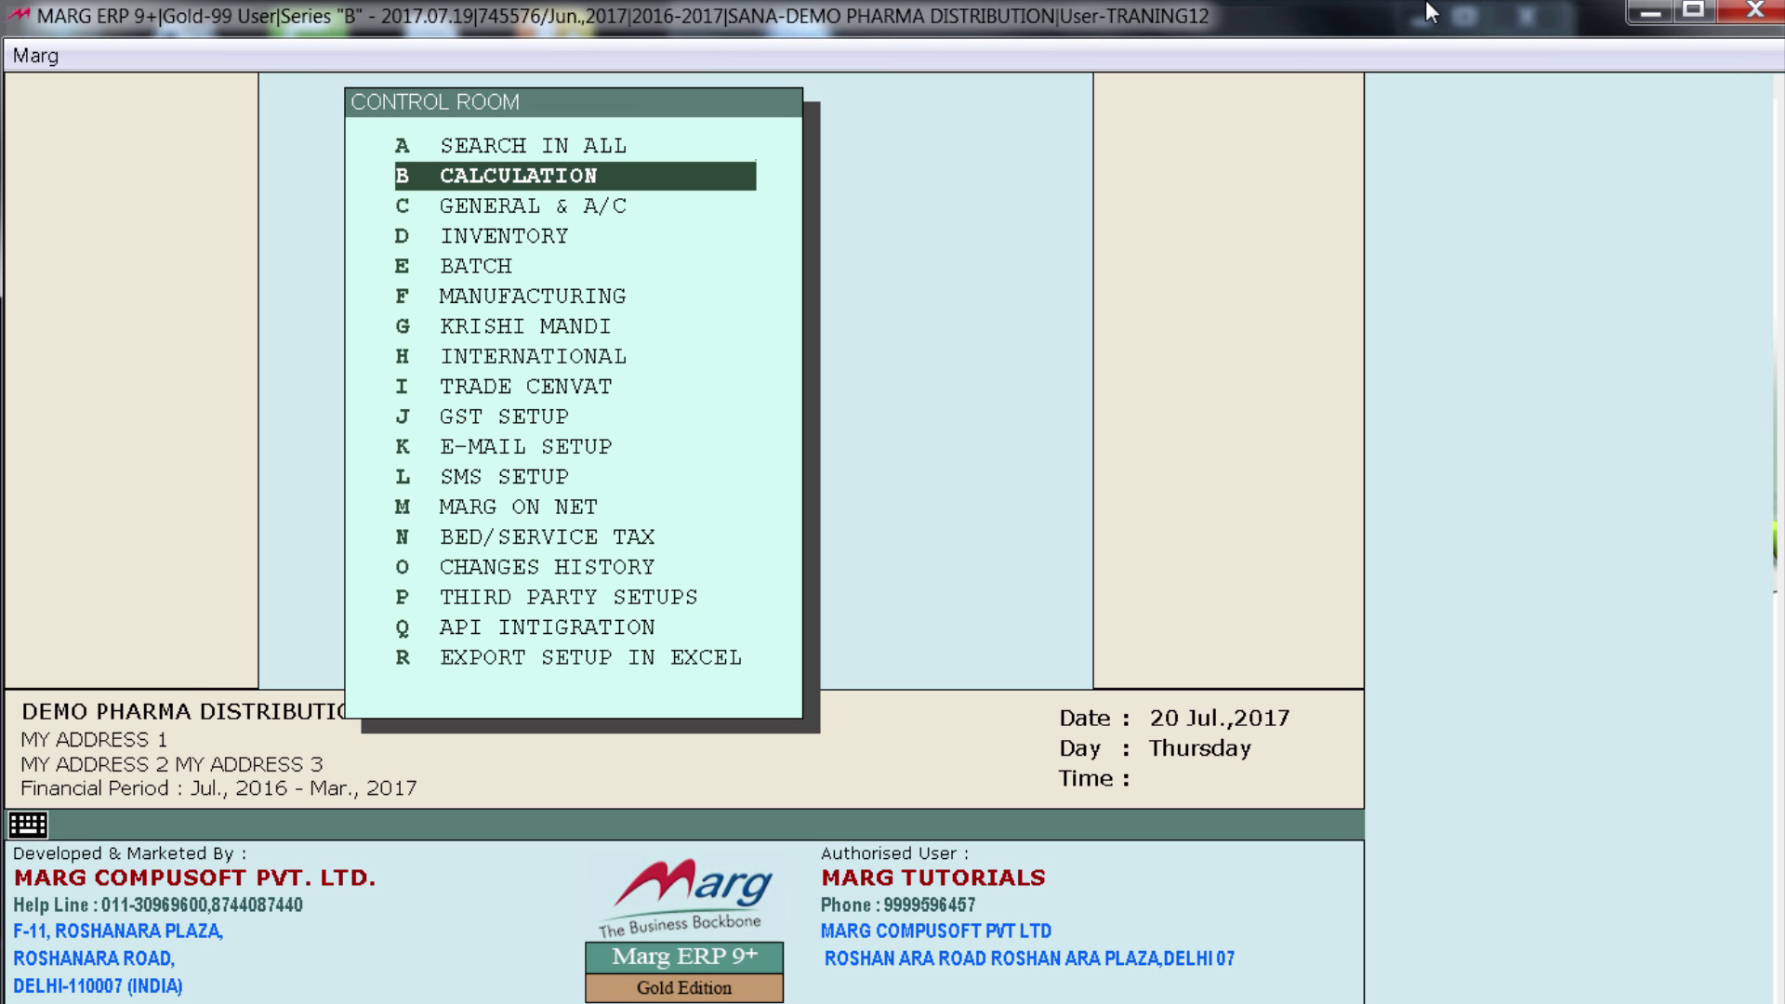
pyautogui.press('Return')
pyautogui.press('Return')
pyautogui.press('Return')
pyautogui.press('Return')
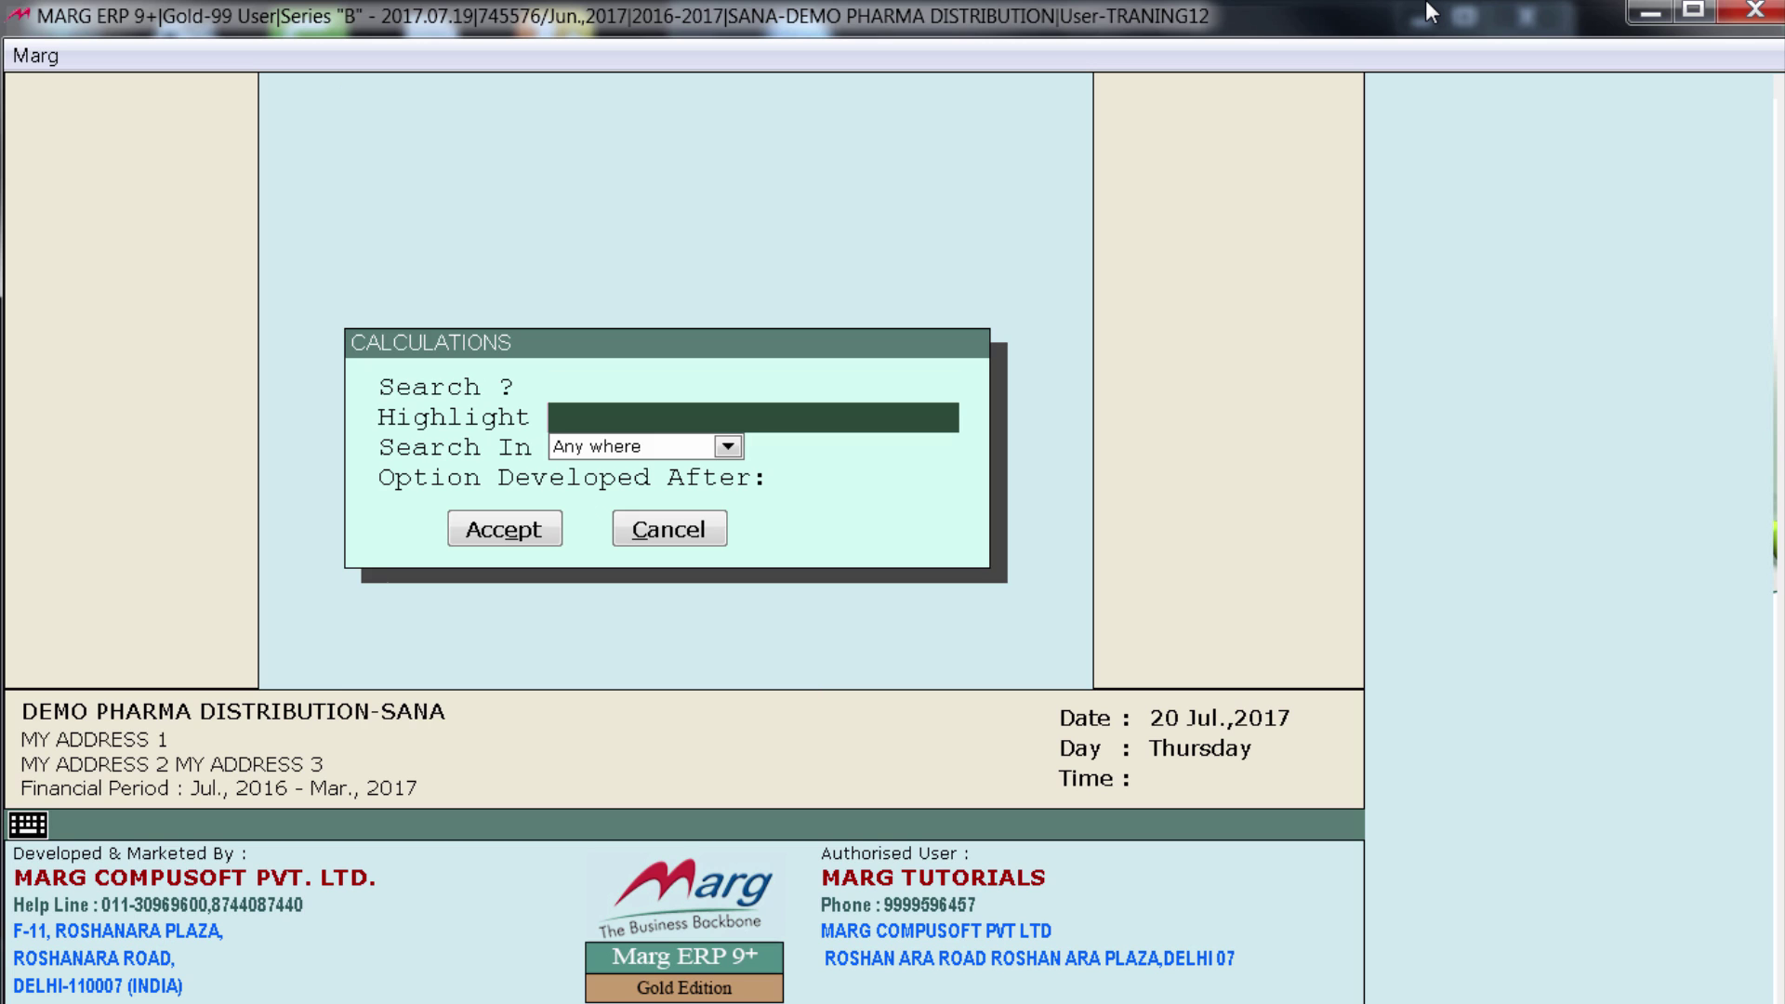
pyautogui.press('Return')
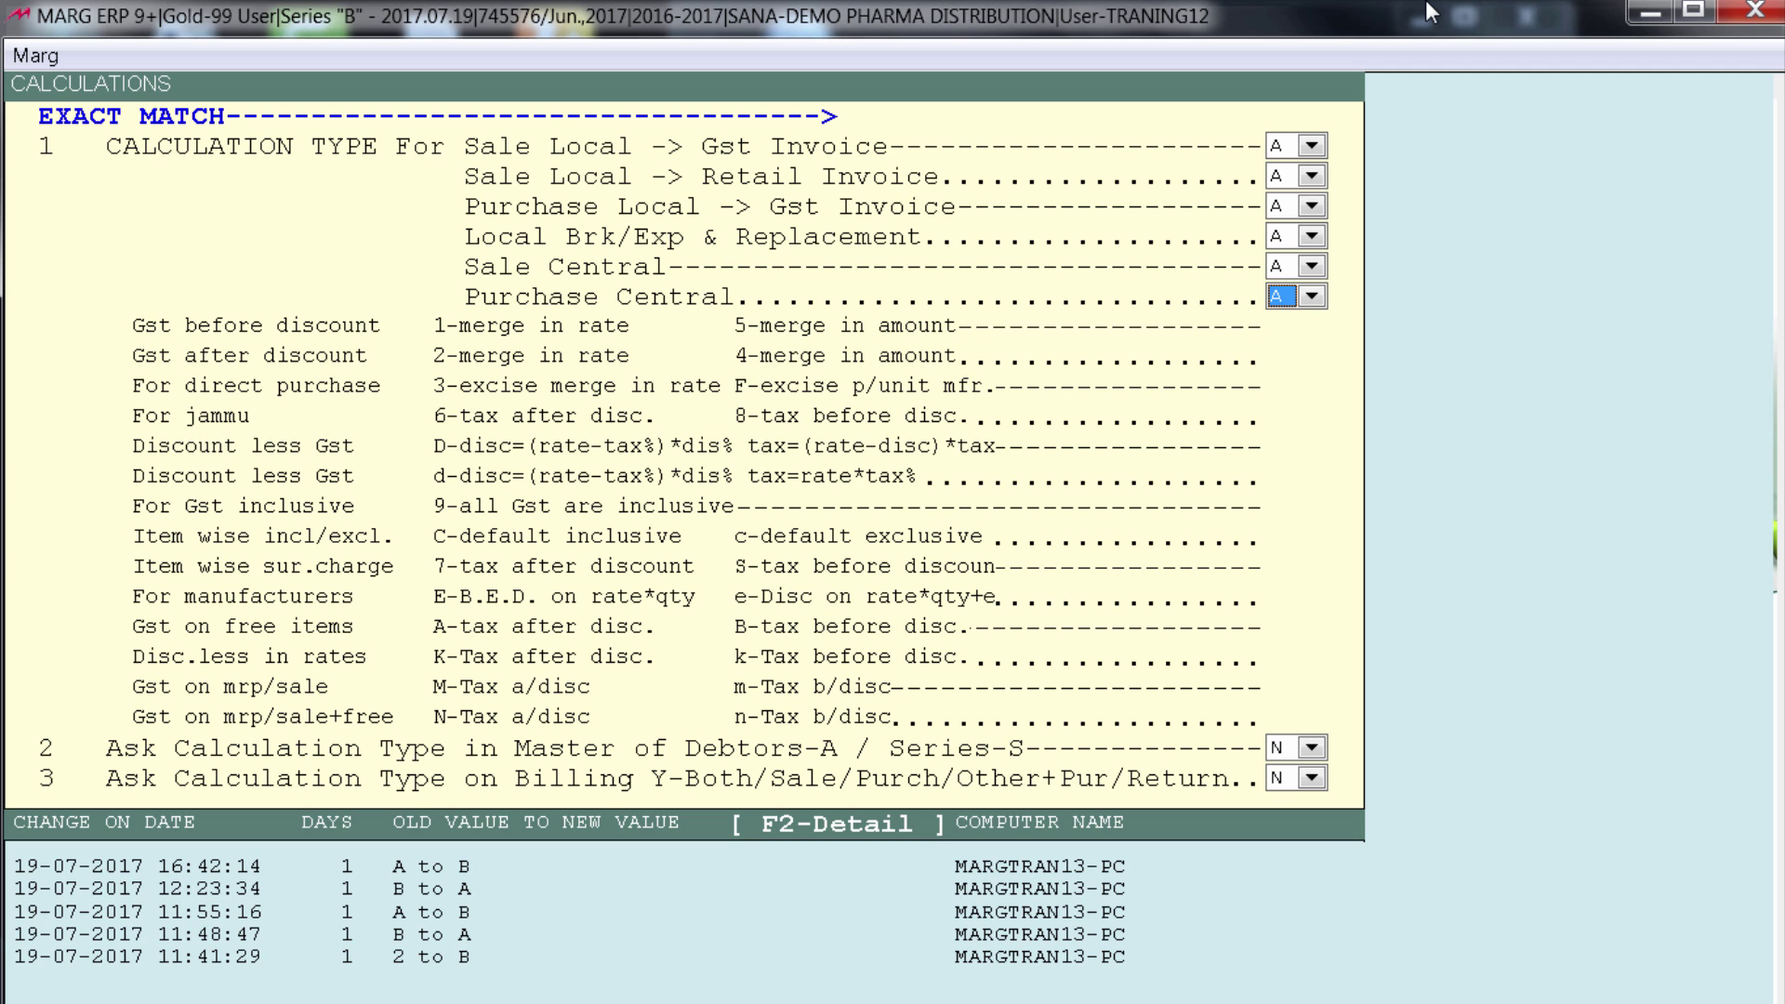
pyautogui.press('Escape')
pyautogui.press('Escape')
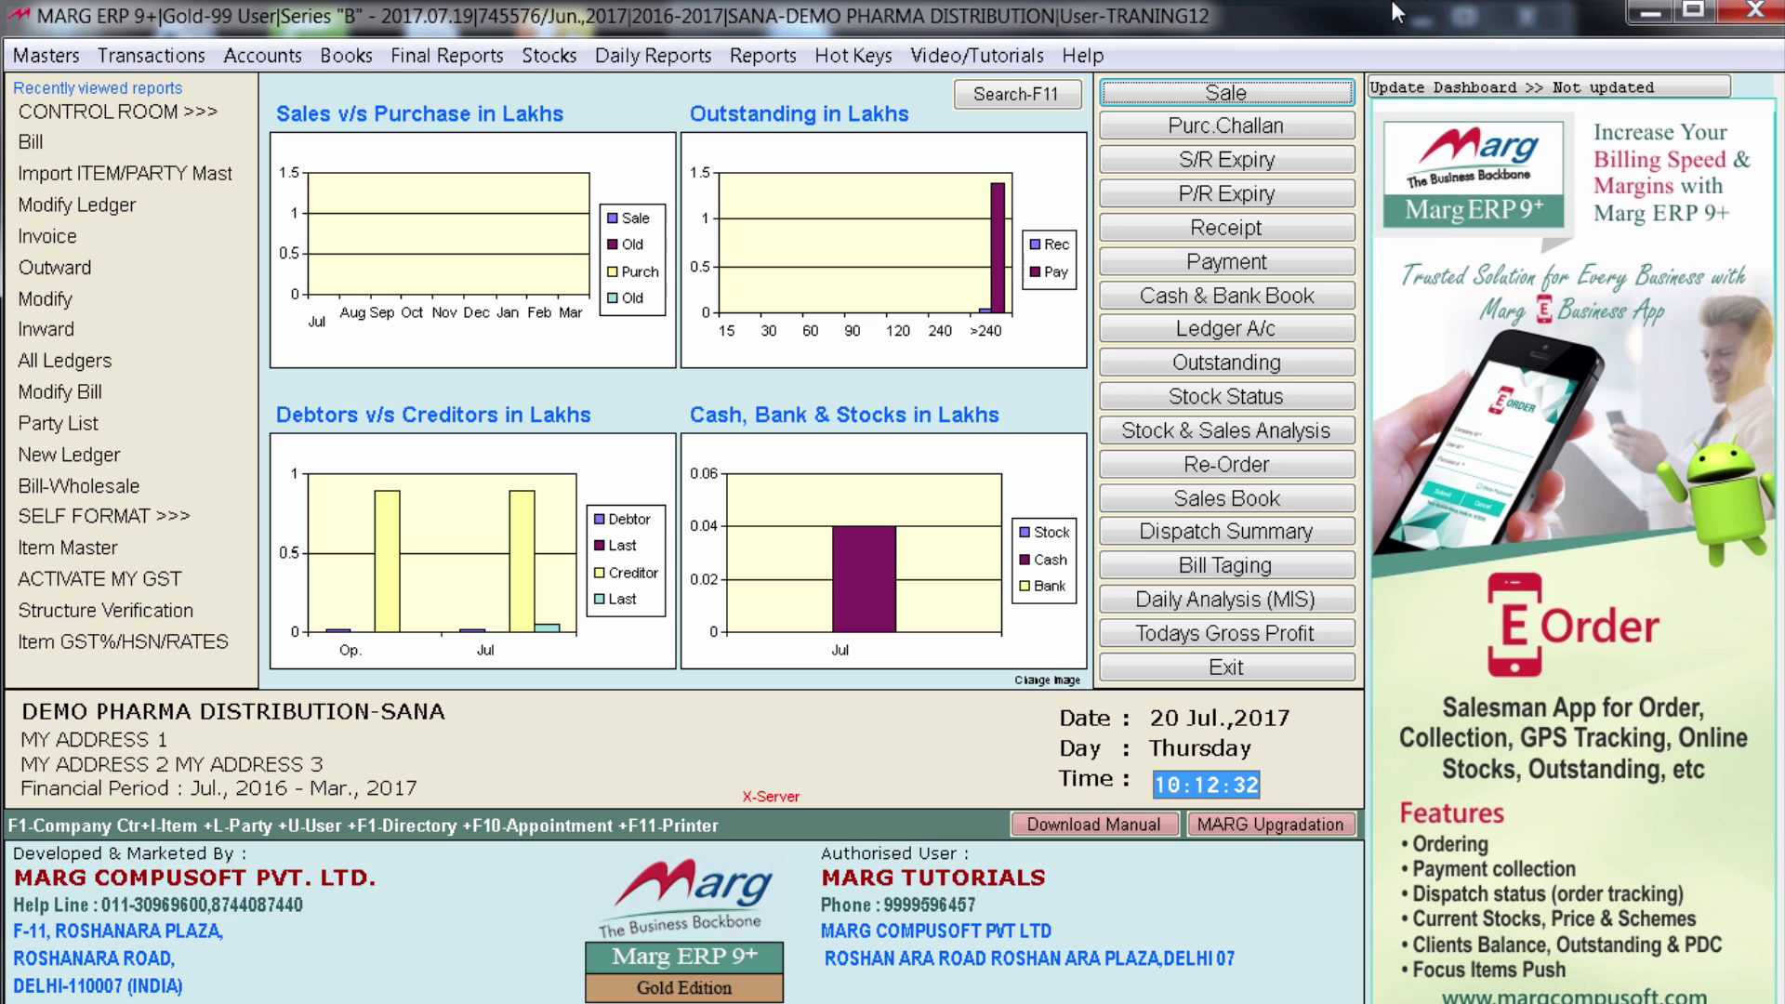
# Step: Start a new sale bill and pick the customer party
pyautogui.hotkey('alt', 't')
pyautogui.press('Return')
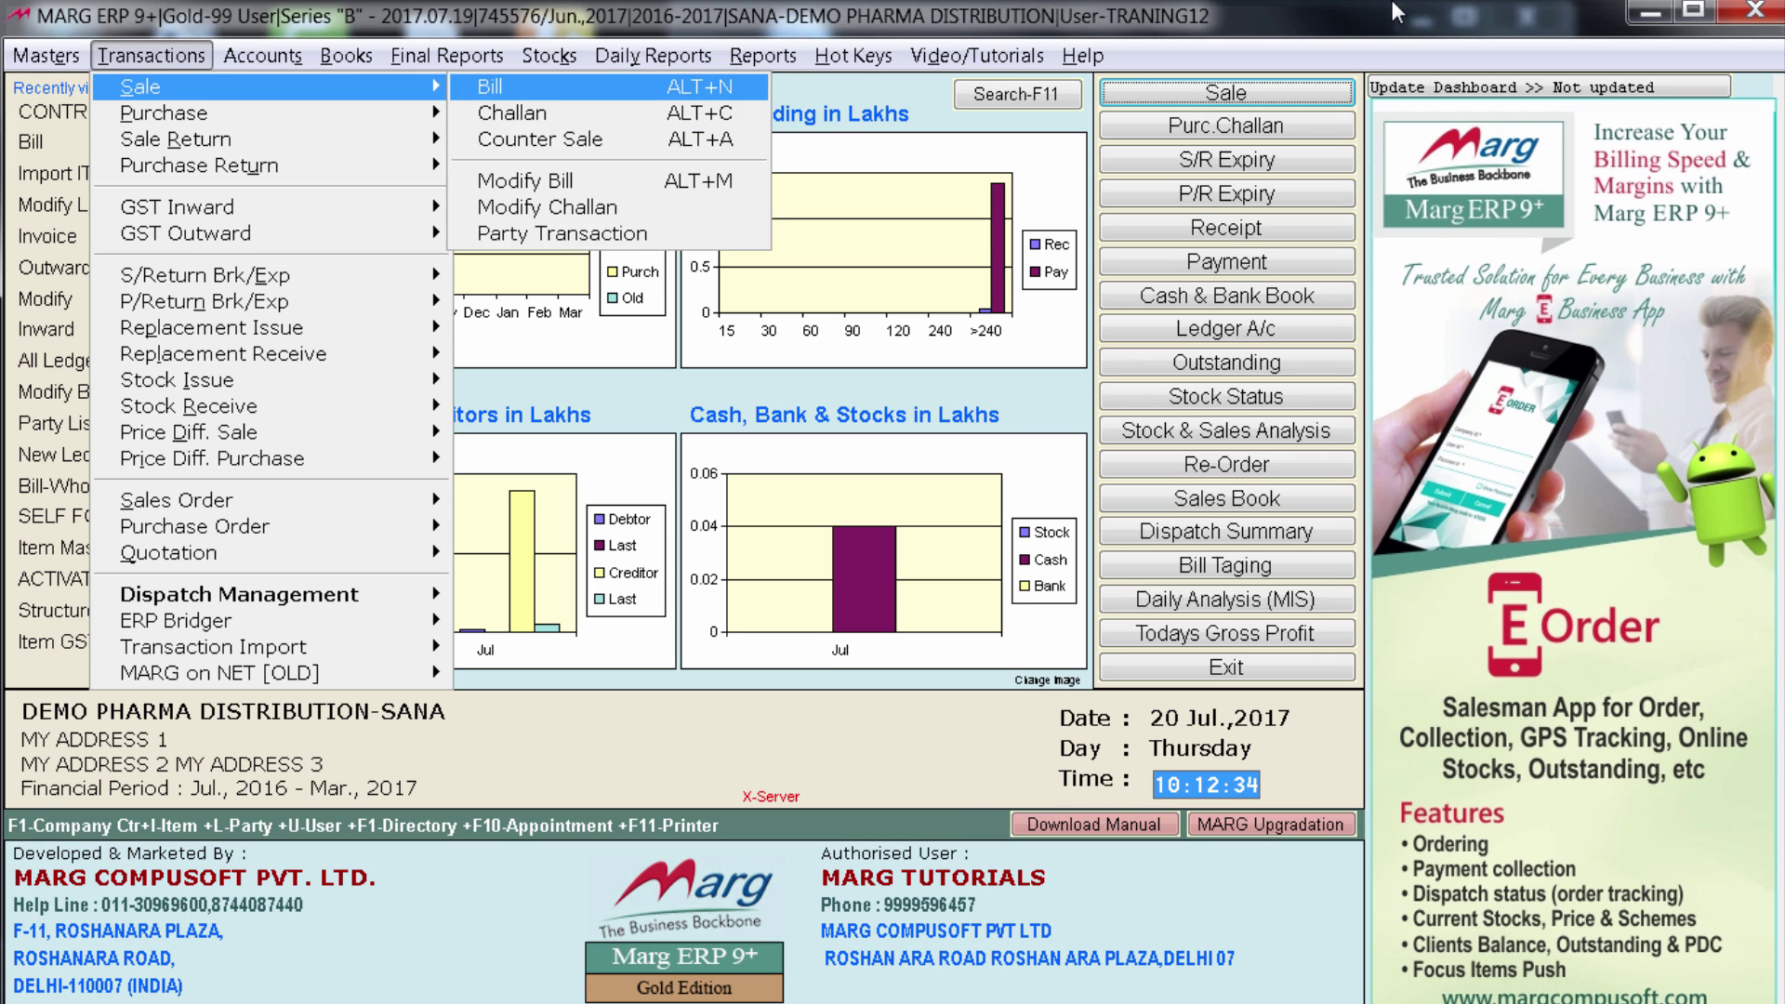
pyautogui.press('Return')
pyautogui.press('Down')
pyautogui.press('Return')
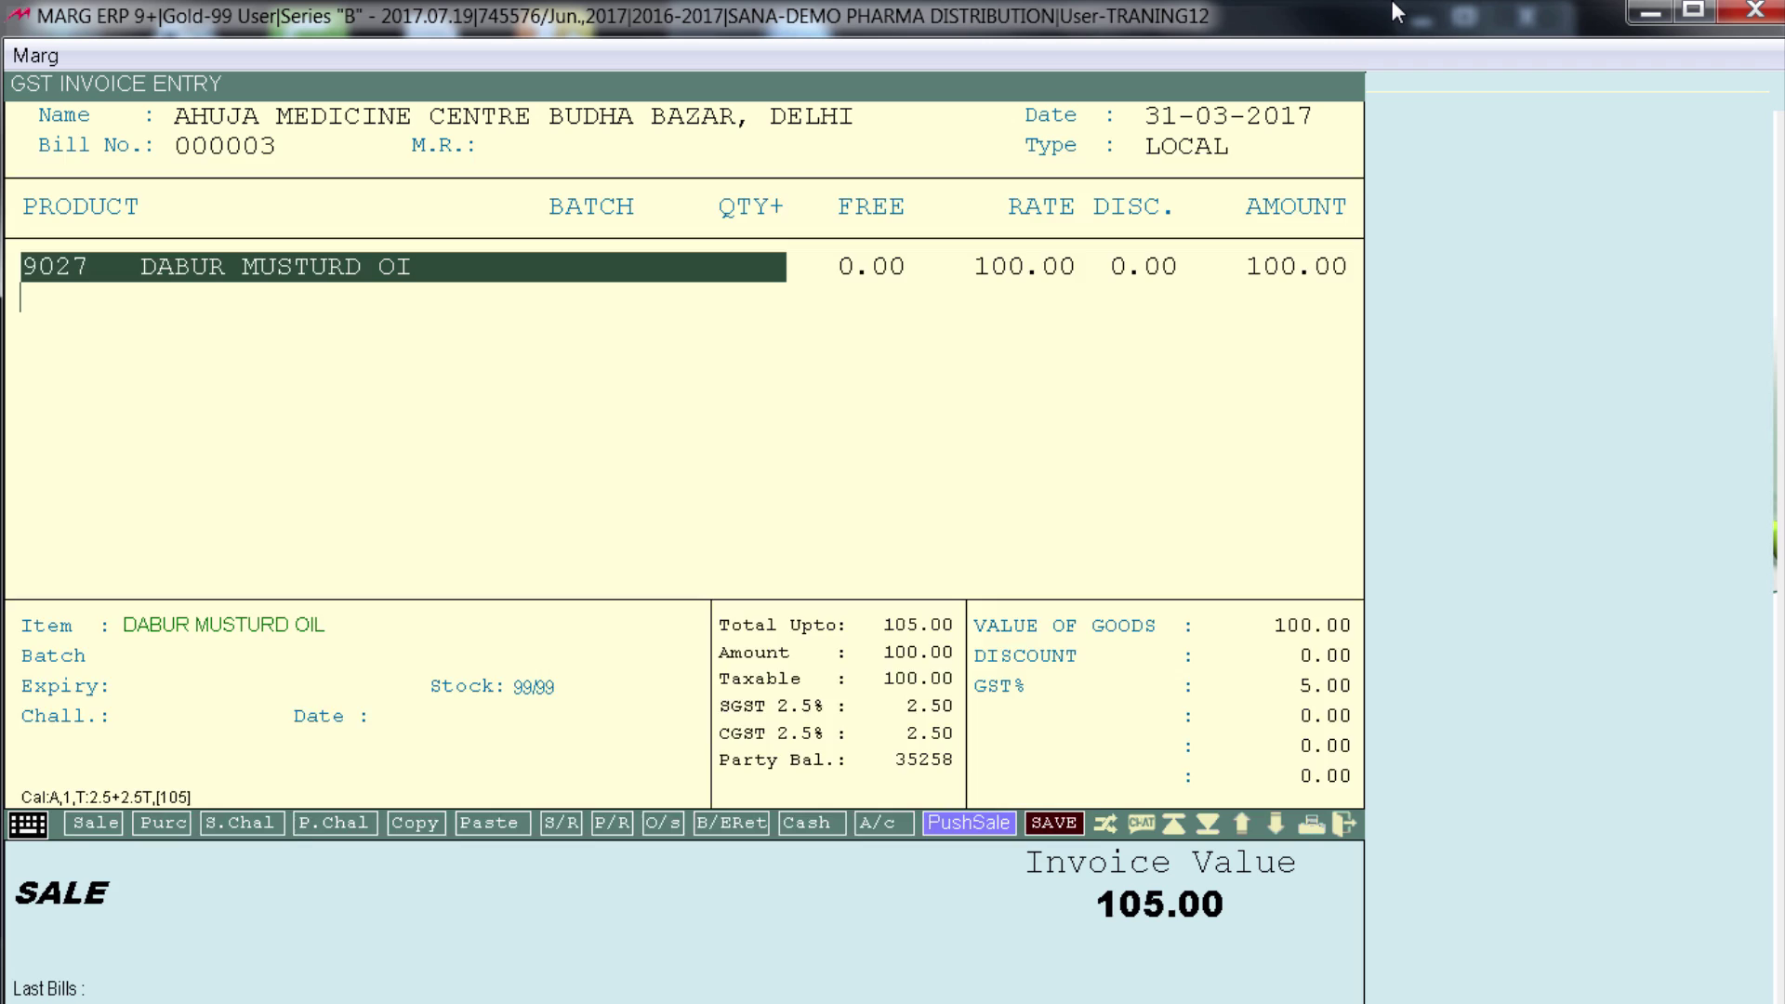
# Step: Add a DABUR MUSTURD OI line with qty 1, 1 free and 10% discount, totalling 99.50
pyautogui.press('Return')
pyautogui.press('Return')
pyautogui.write('1')
pyautogui.press('Return')
pyautogui.press('Up')
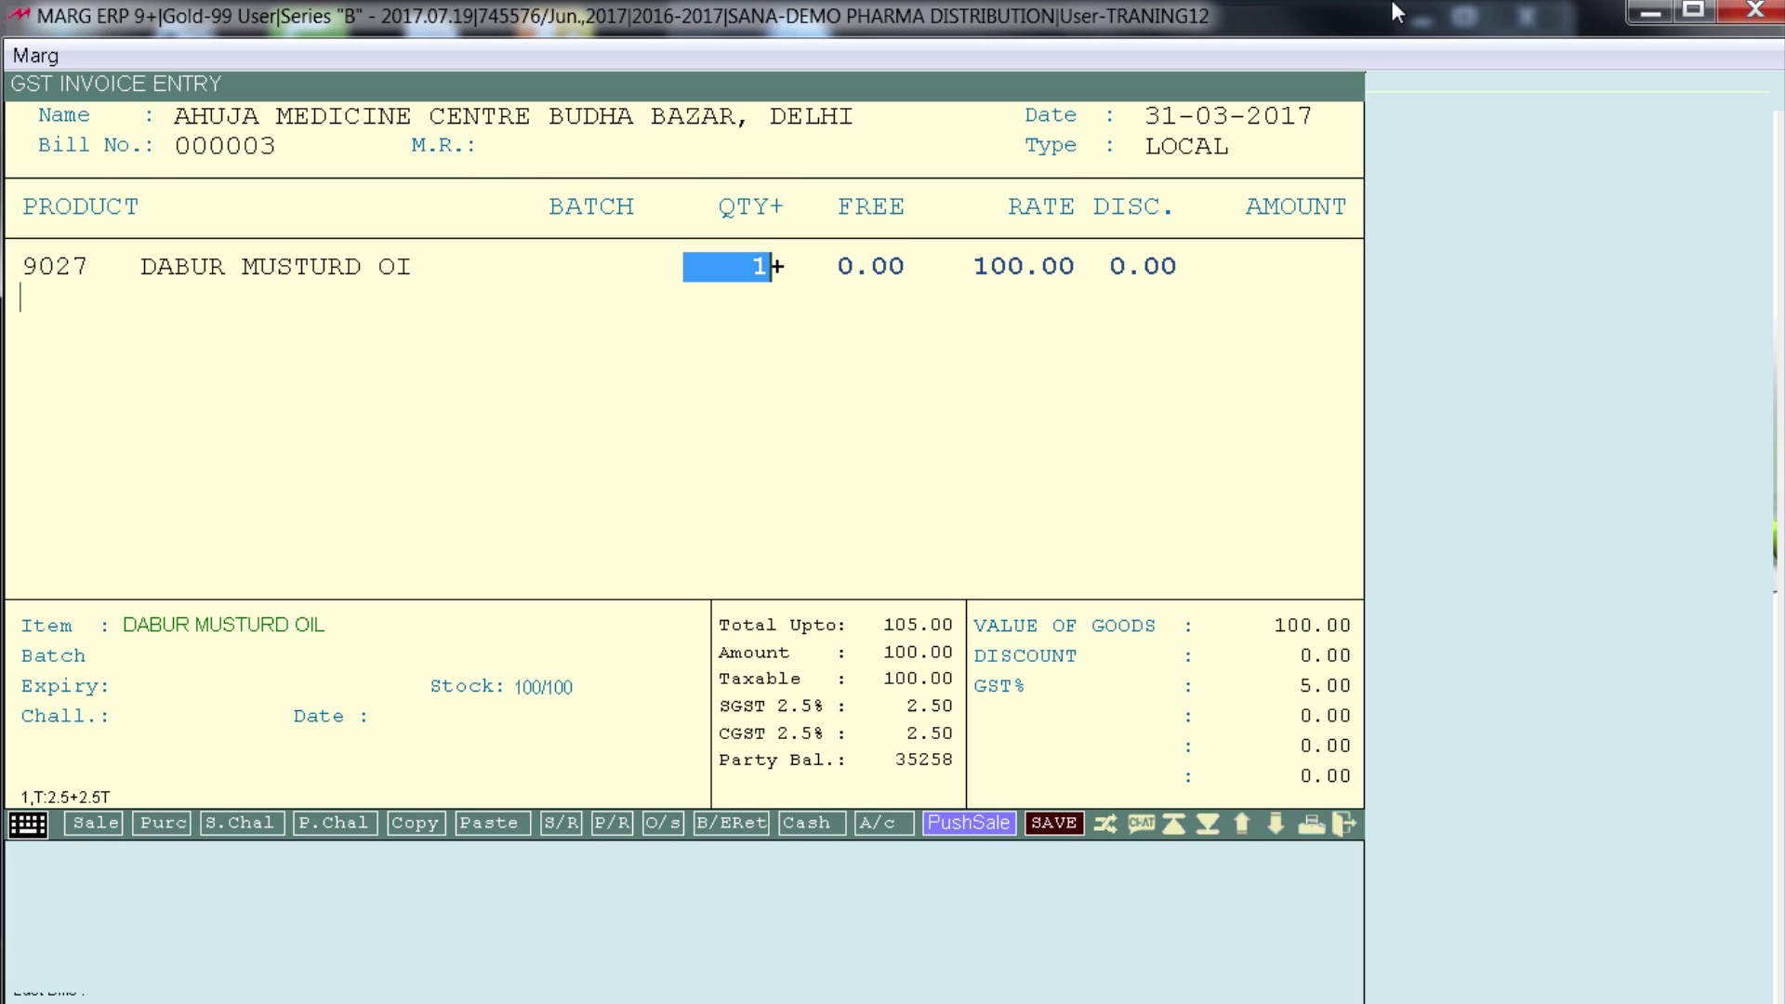
pyautogui.press('Return')
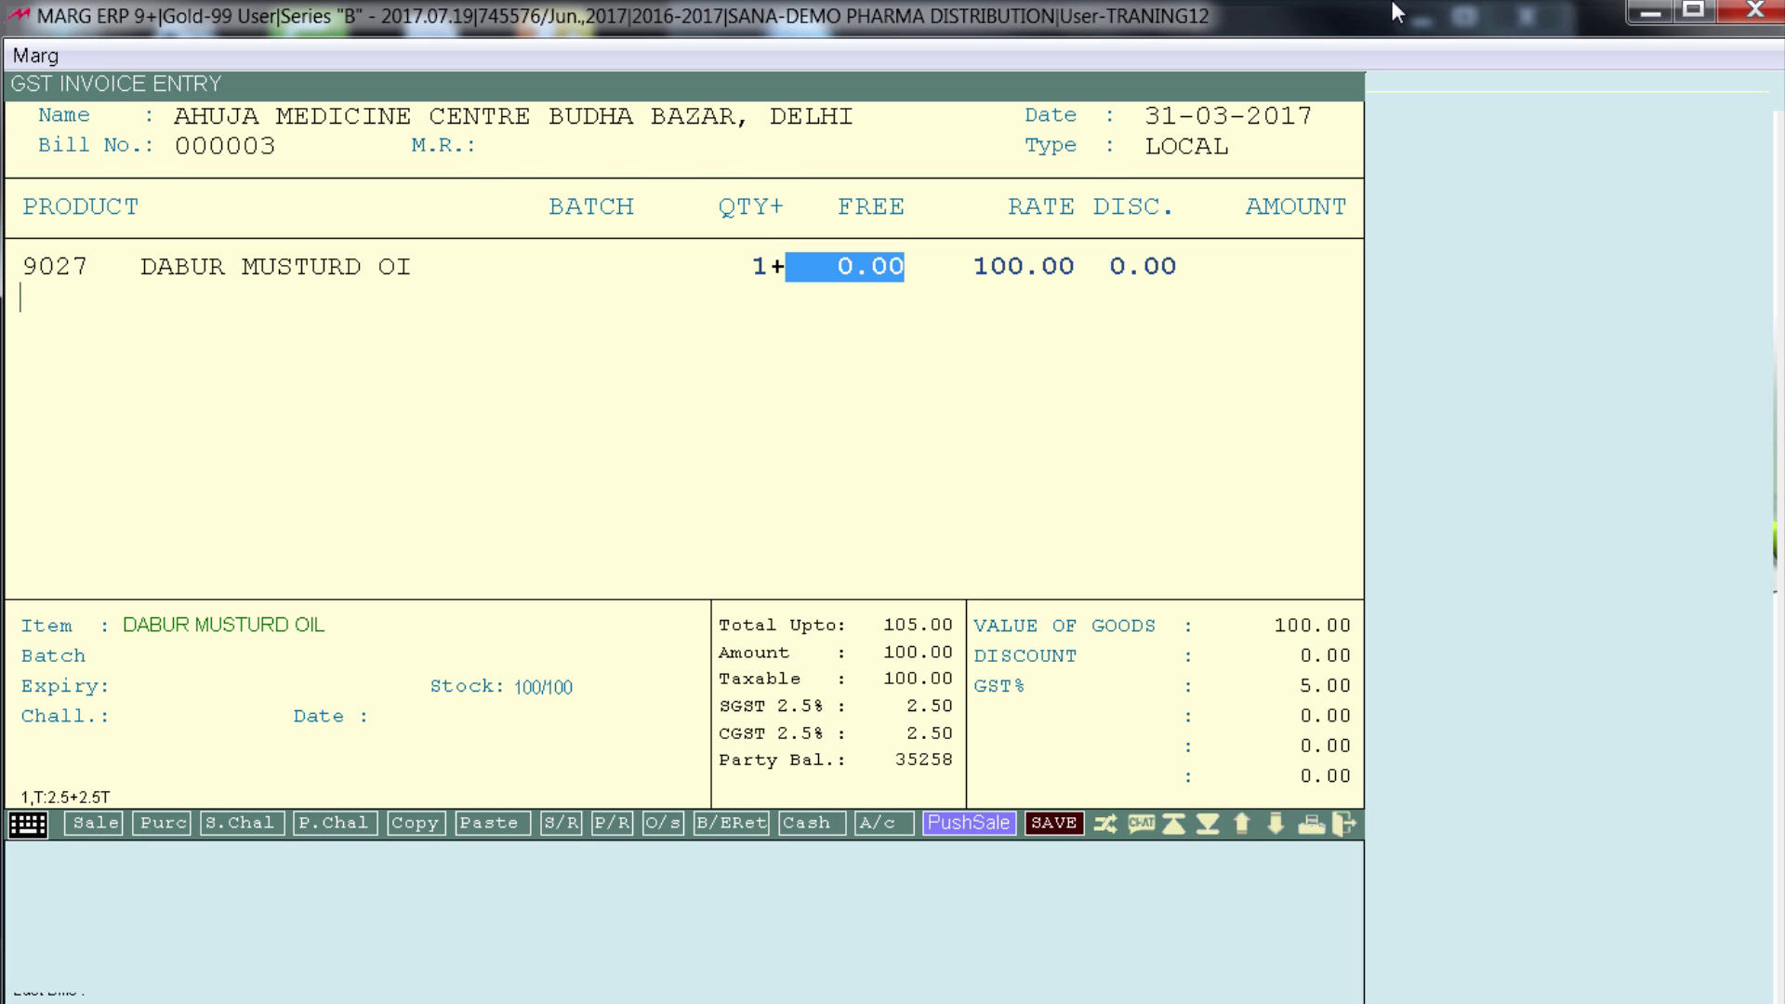
pyautogui.write('1 .')
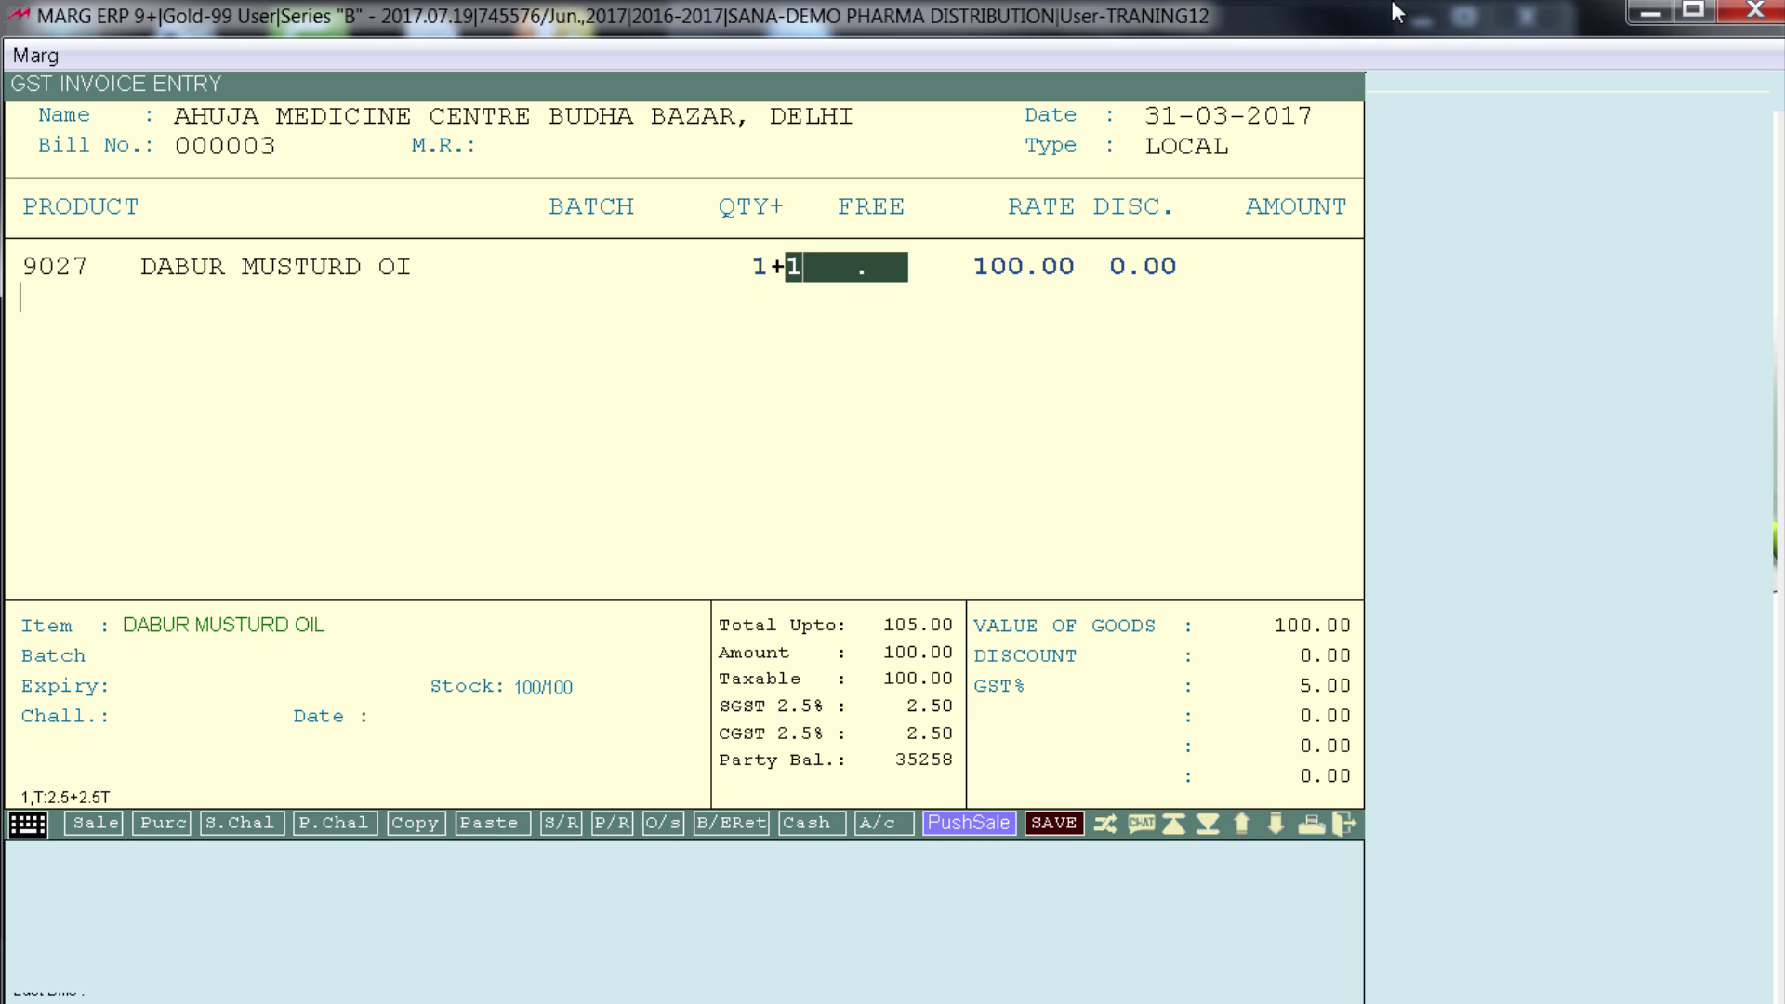
pyautogui.press('Return')
pyautogui.press('Return')
pyautogui.write('10')
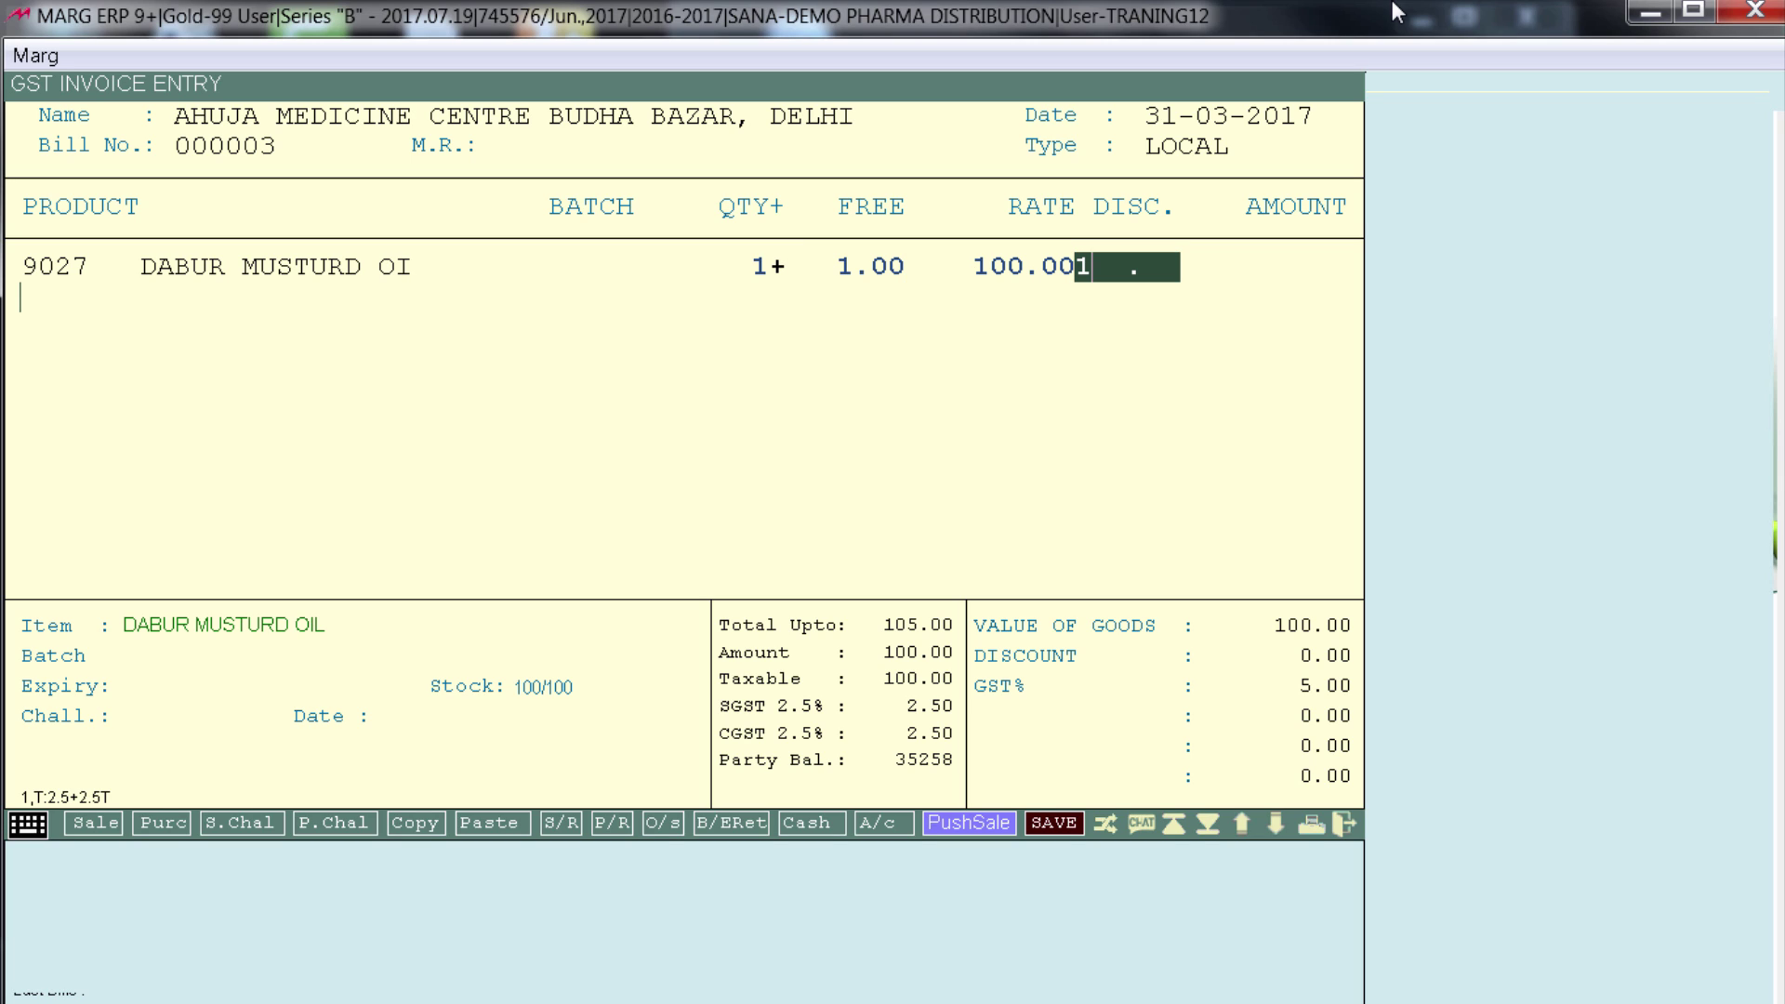
pyautogui.press('Return')
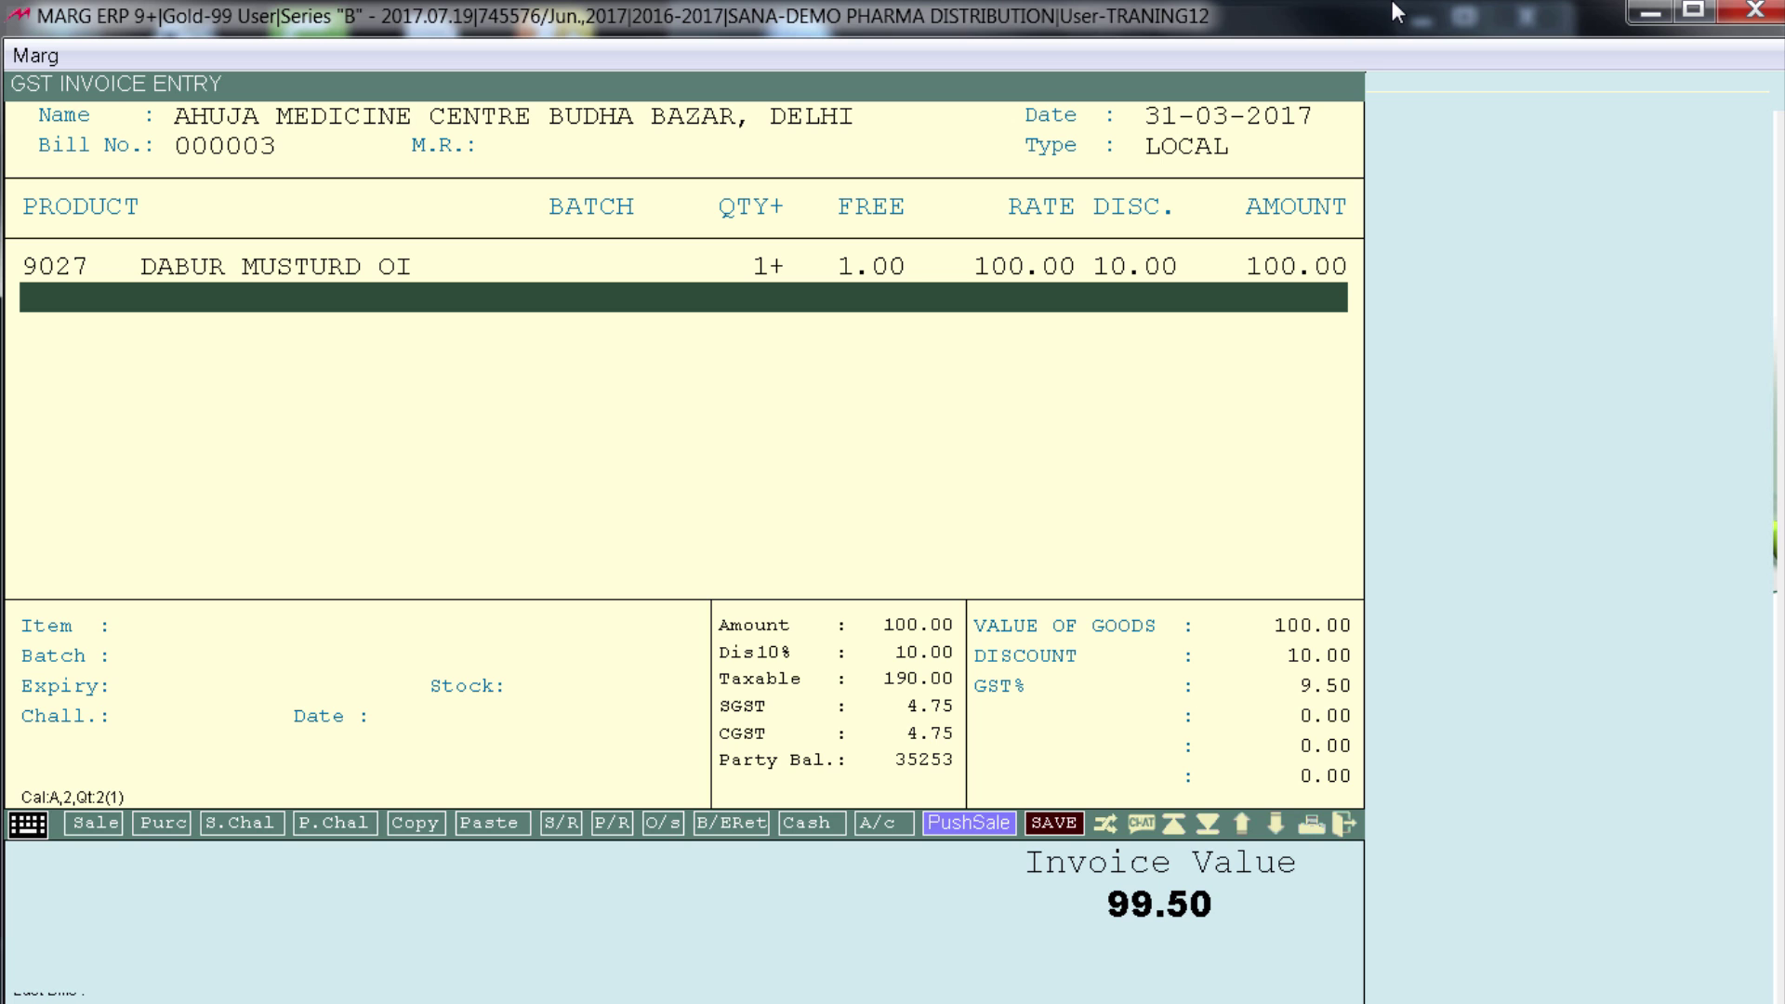
# Step: Leave the bill, switch all six Control Room calculation types to B, and save
pyautogui.press('Escape')
pyautogui.hotkey('alt', 'm')
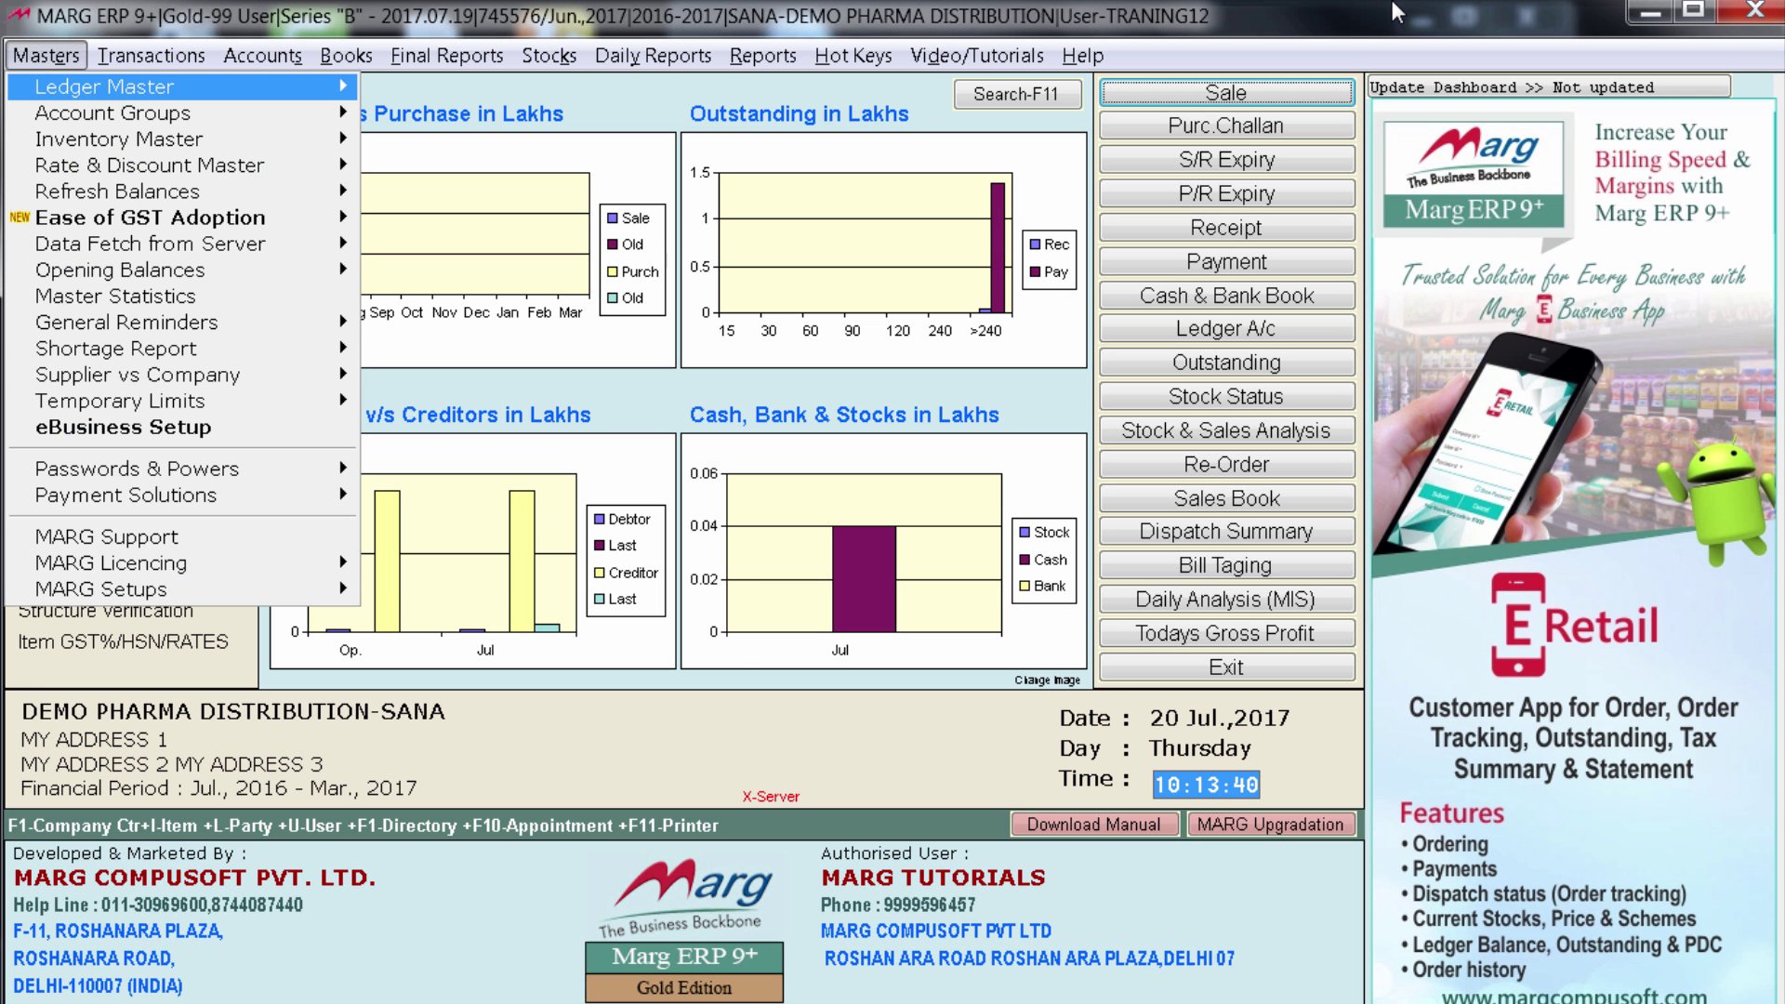
pyautogui.press('Up')
pyautogui.press('Return')
pyautogui.press('Return')
pyautogui.press('Down')
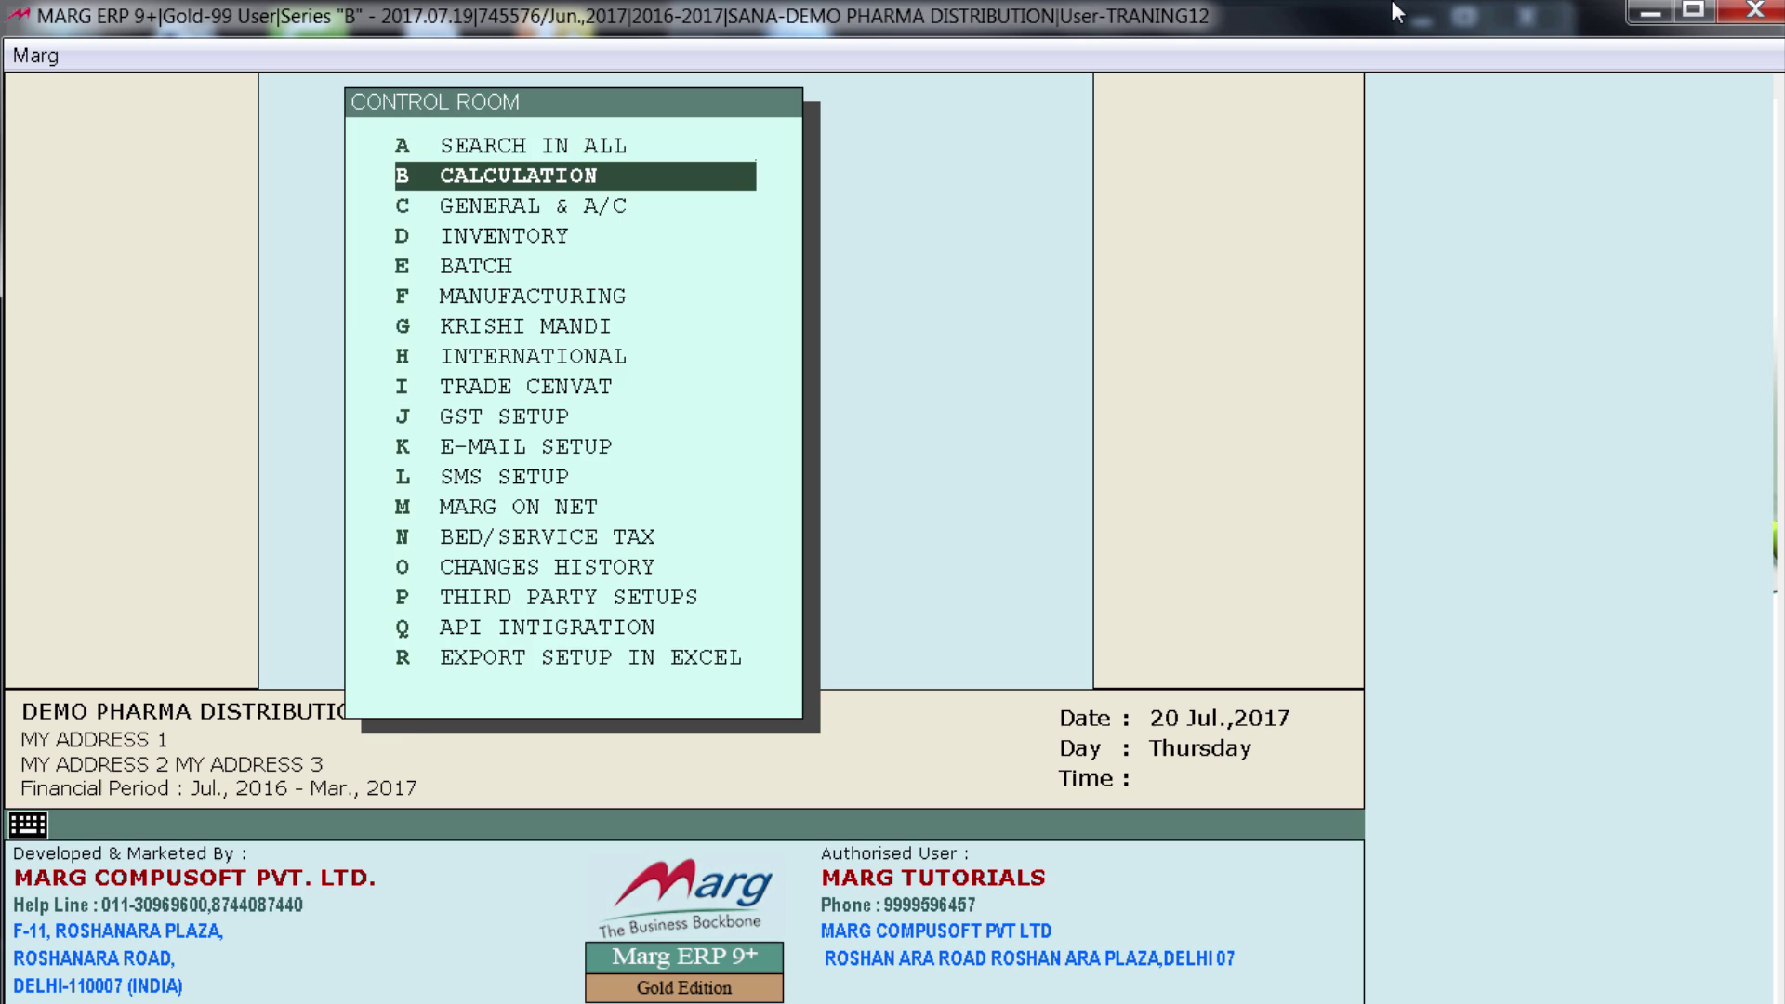
pyautogui.press('Return')
pyautogui.press('Return')
pyautogui.press('Return')
pyautogui.press('Return')
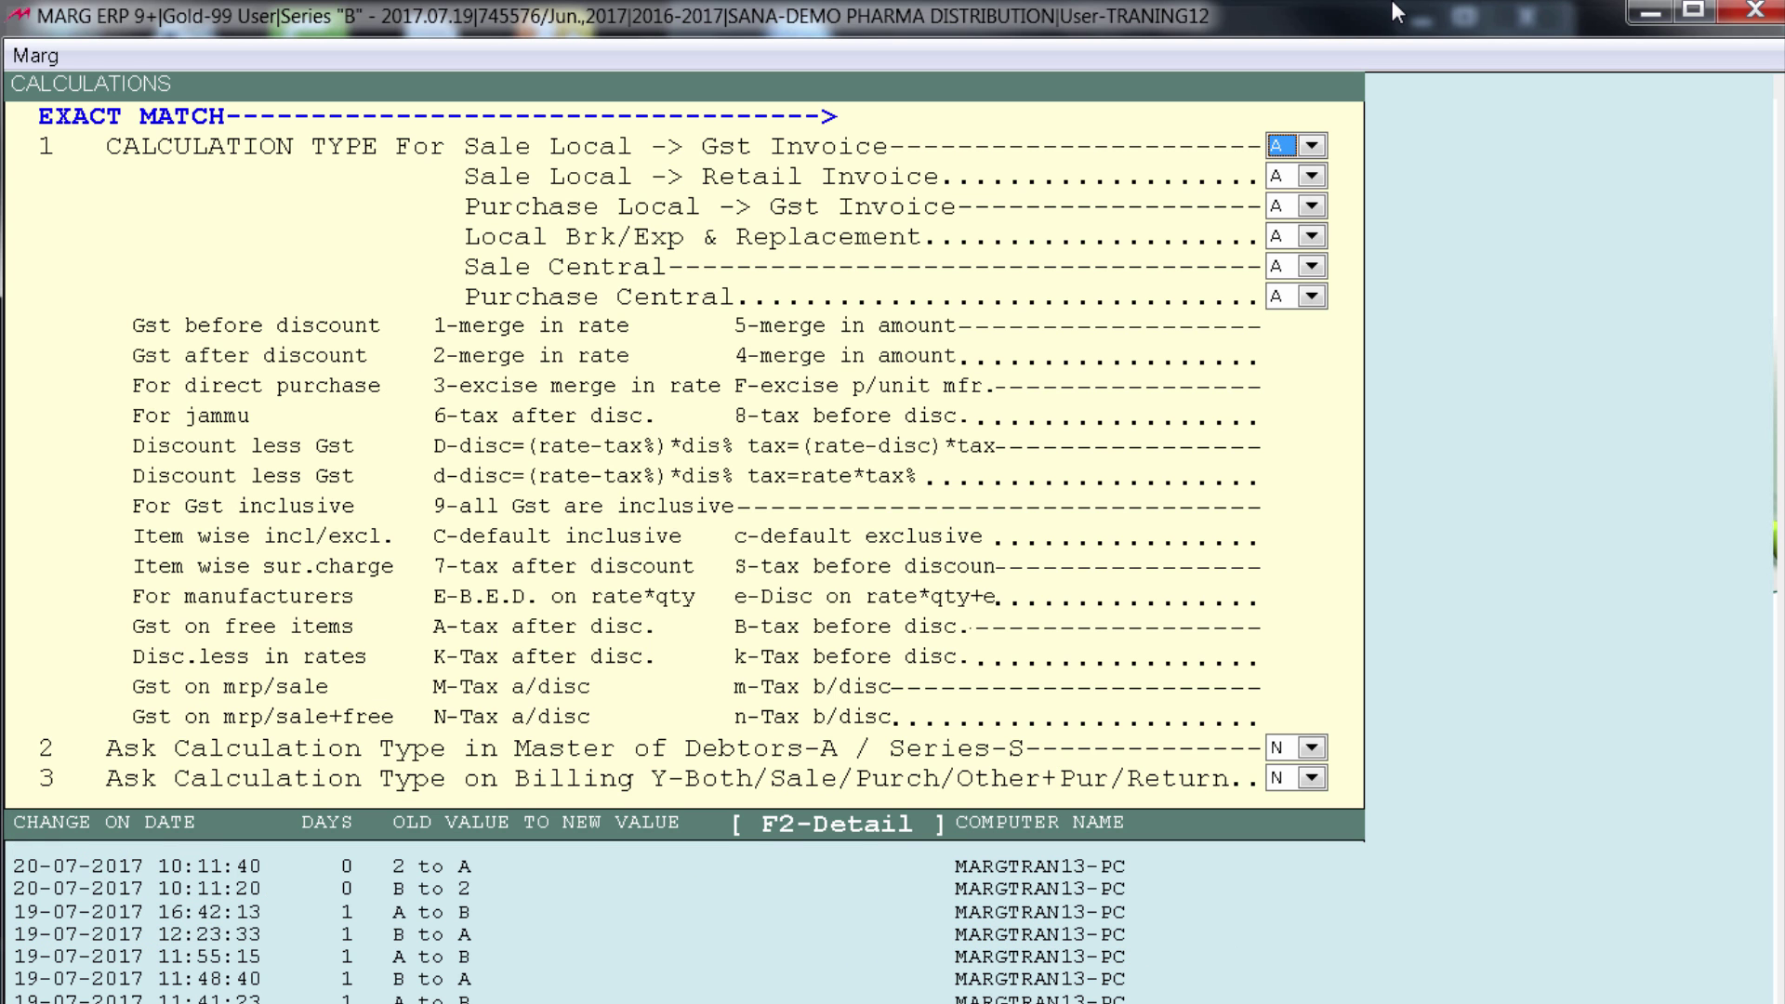
pyautogui.press('Down')
pyautogui.press('Down')
pyautogui.press('Down')
pyautogui.press('Down')
pyautogui.press('Down')
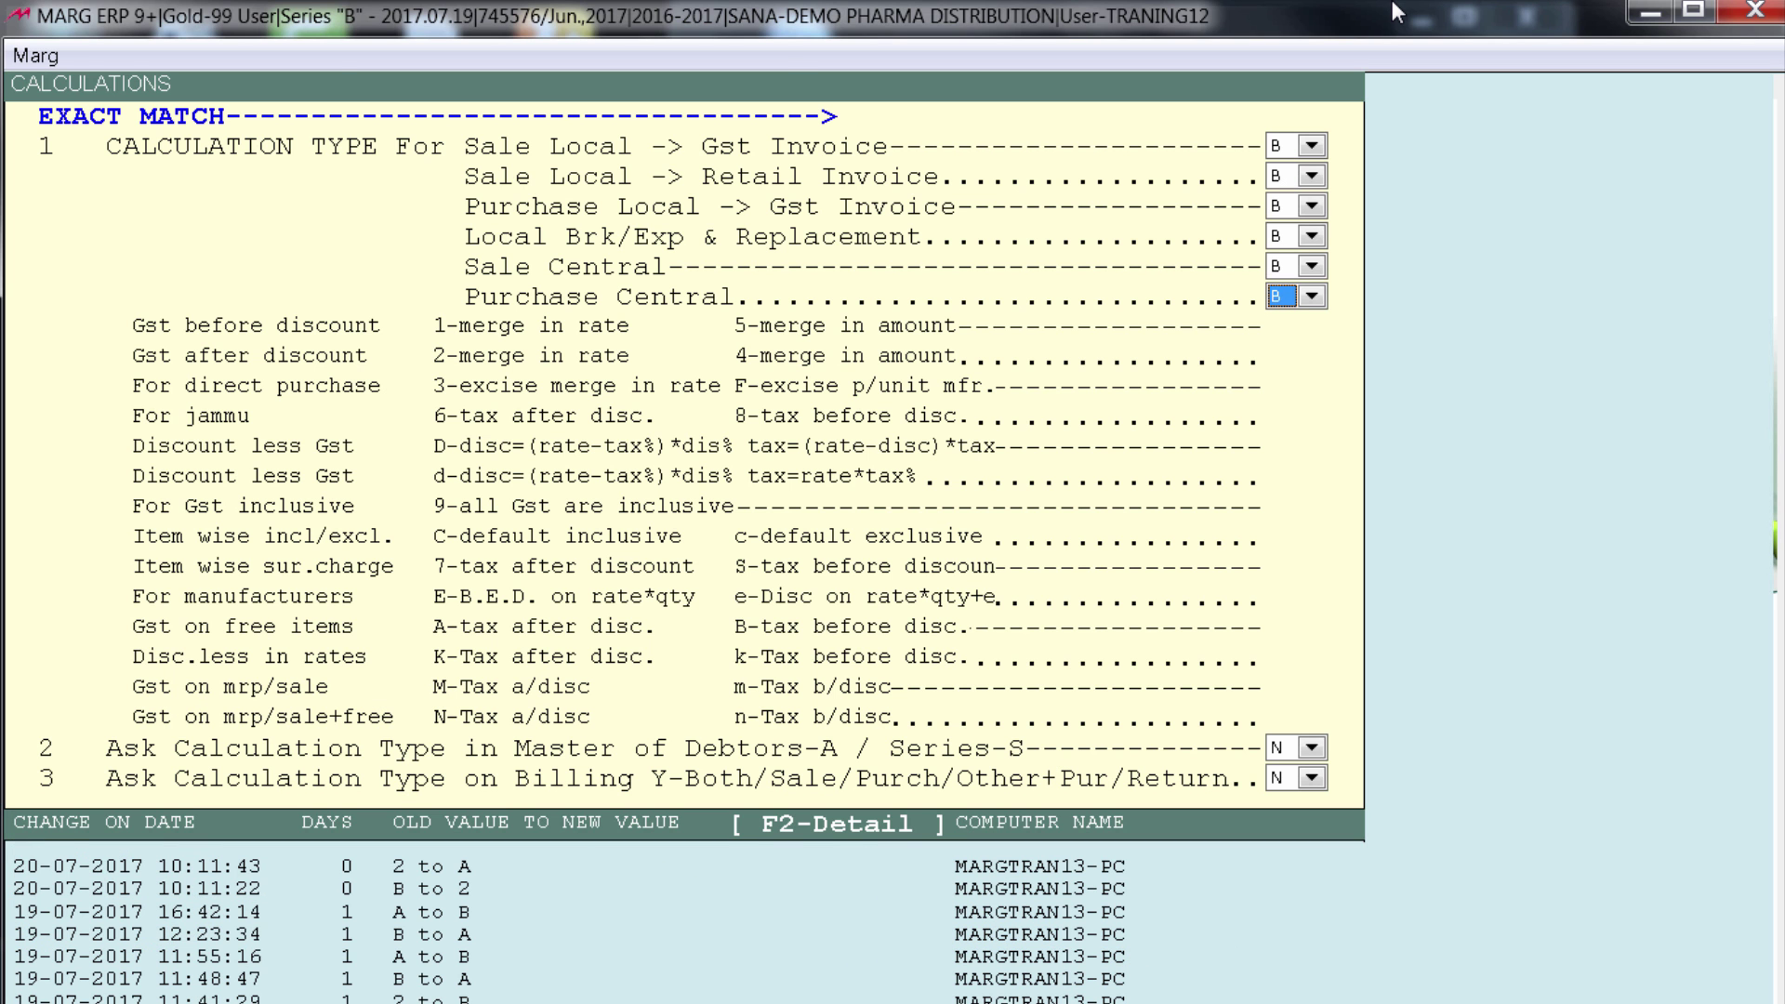
pyautogui.press('Escape')
pyautogui.press('Right')
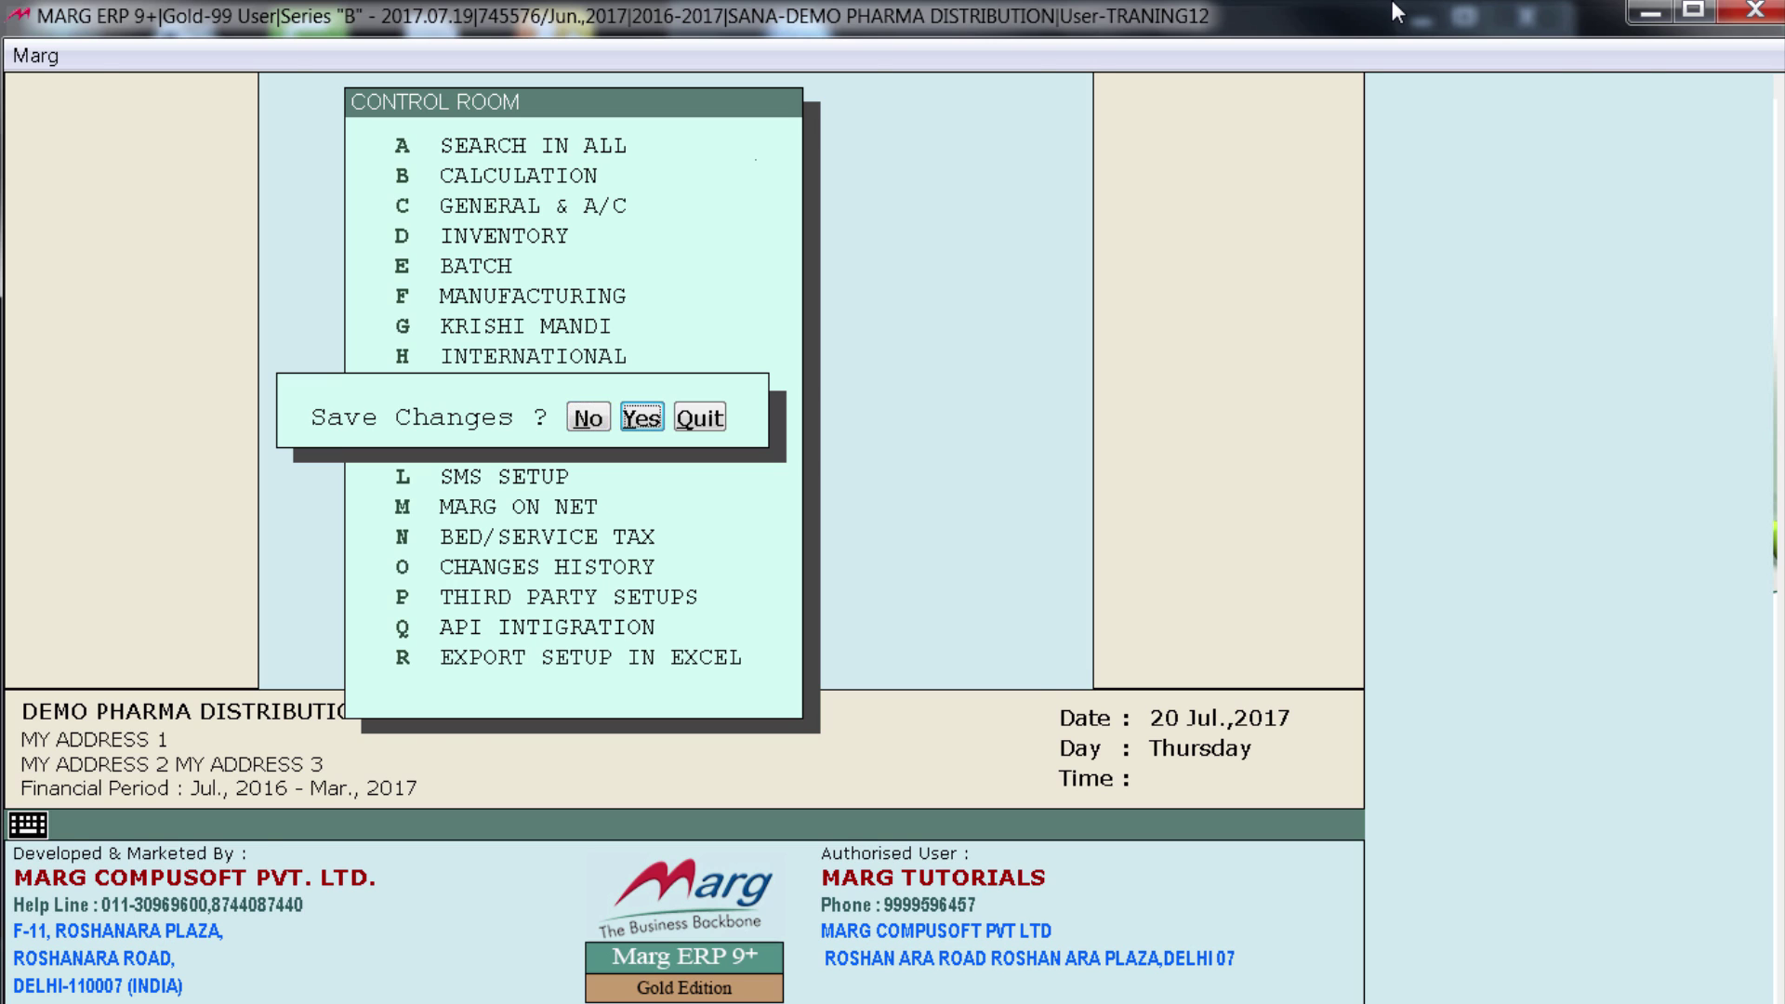
pyautogui.press('Return')
# Step: Start a new sale bill and confirm Bill Calculation B, giving GST 10.00 on 200.00 taxable
pyautogui.hotkey('alt', 't')
pyautogui.press('Down')
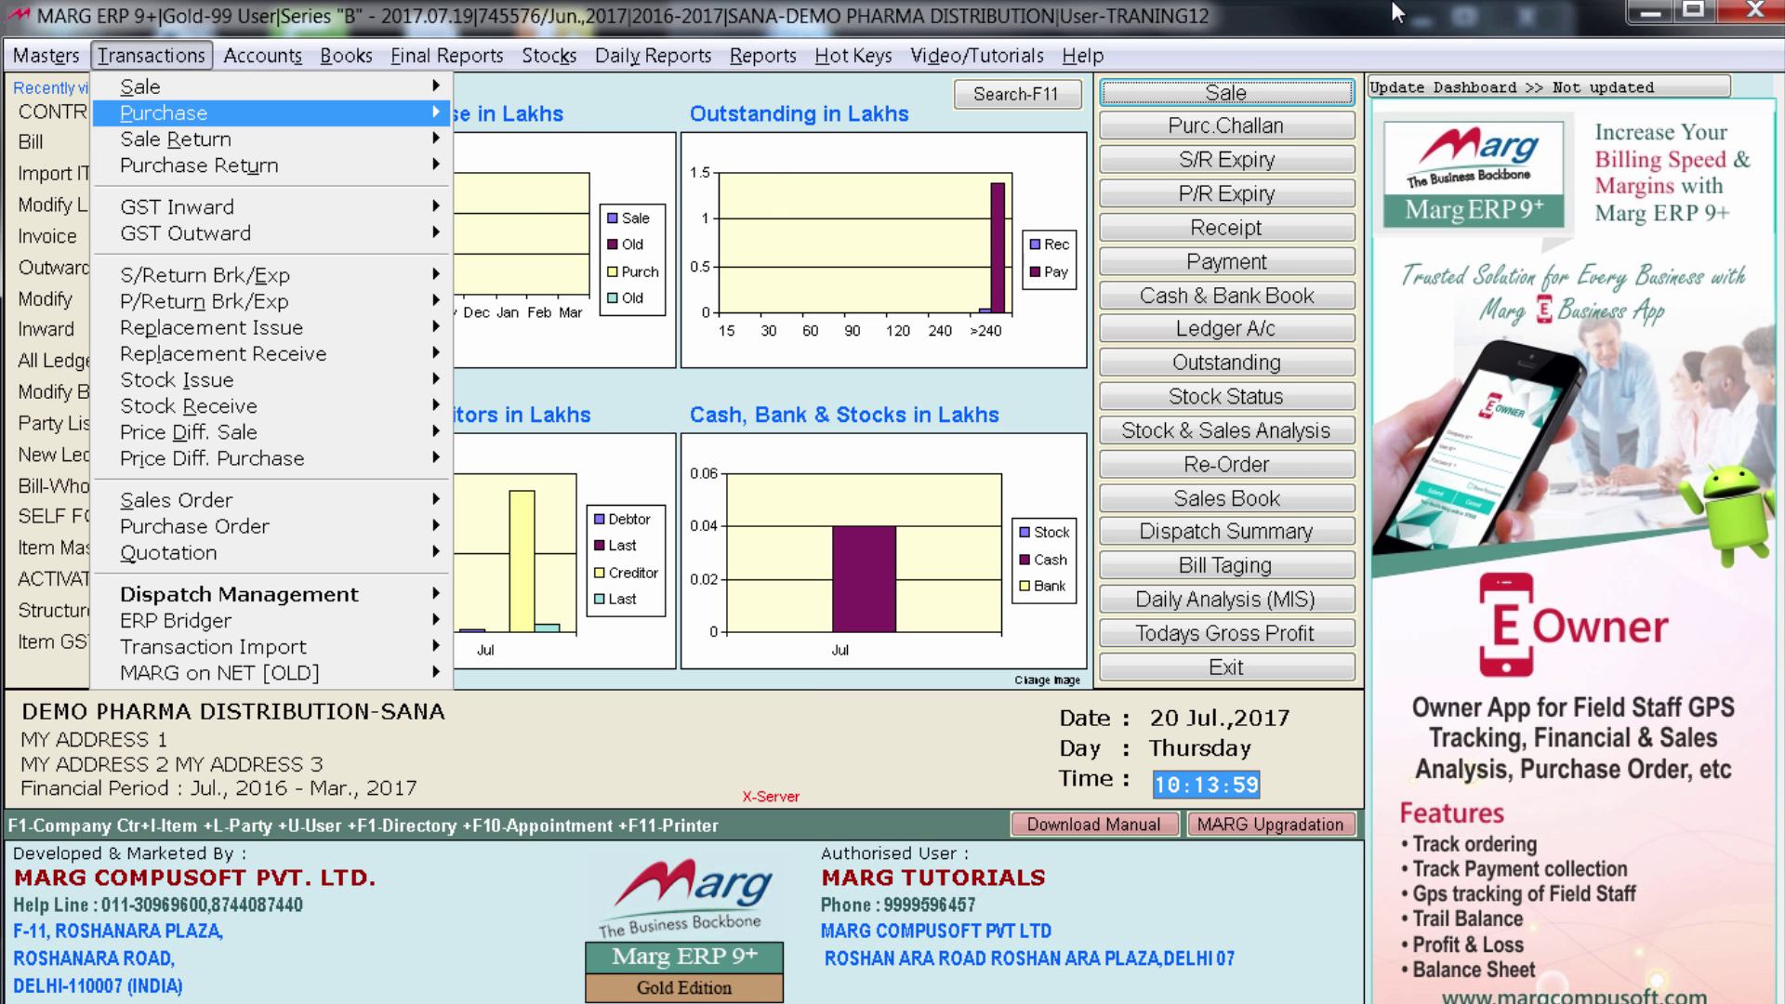
pyautogui.press('Up')
pyautogui.press('Return')
pyautogui.press('Return')
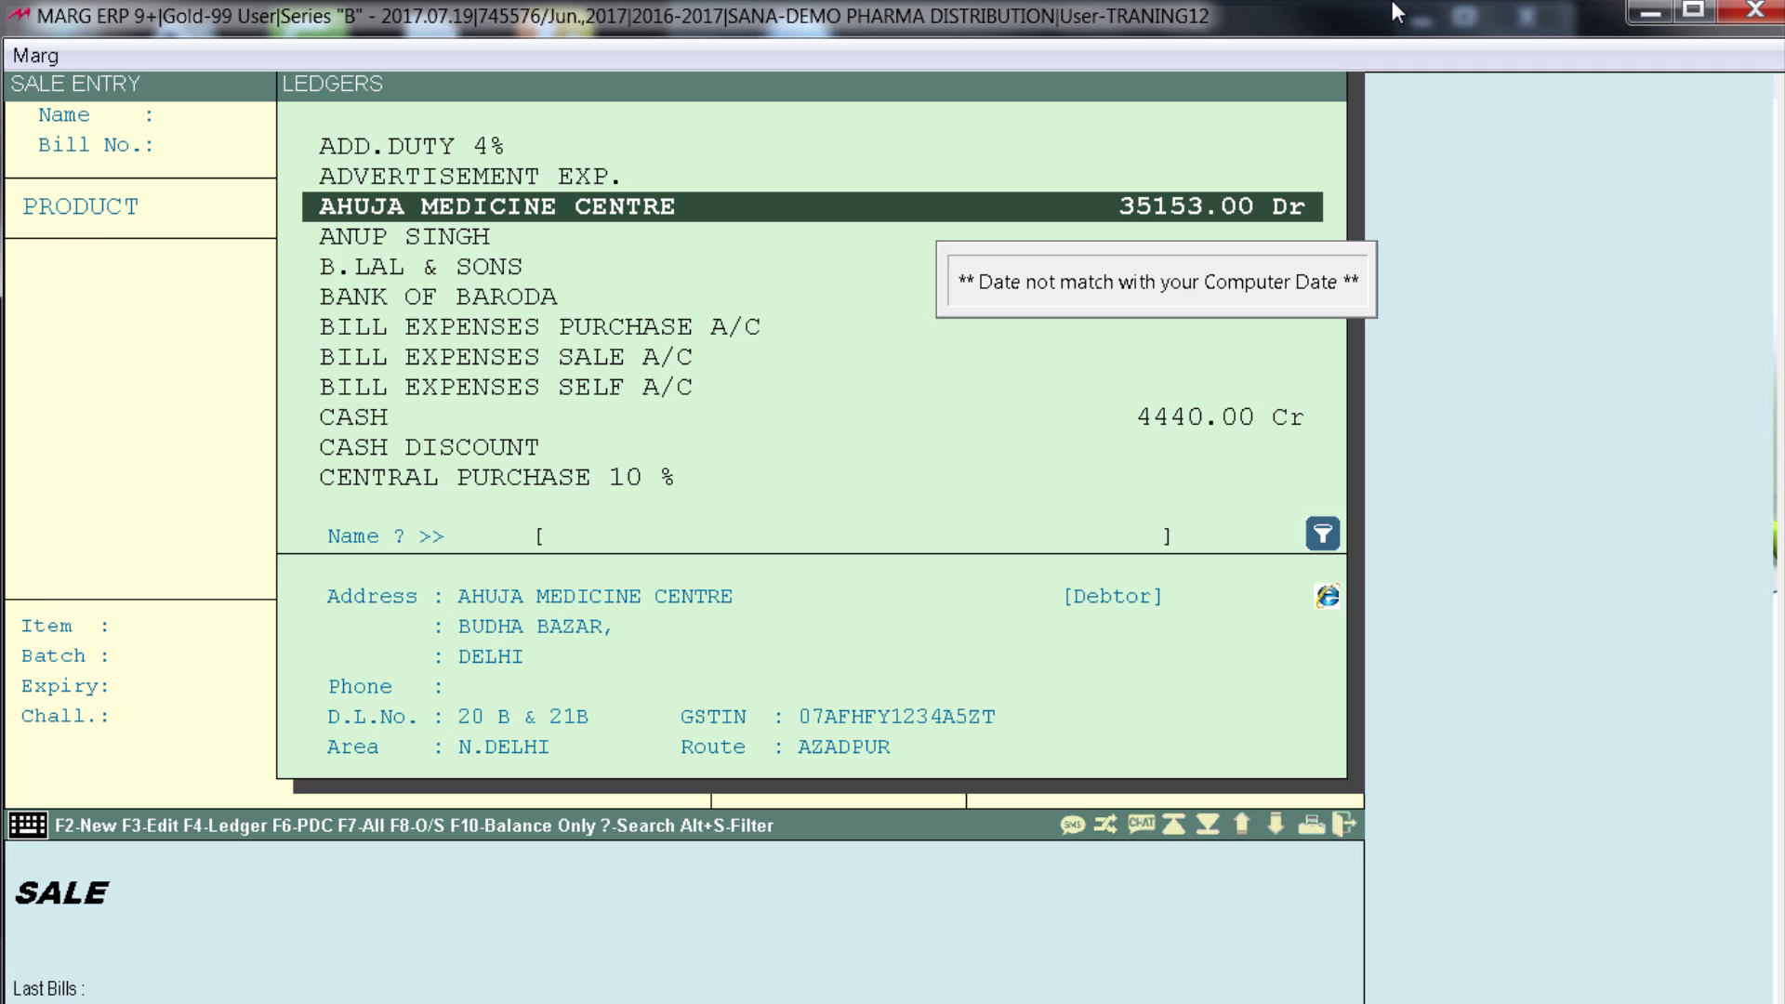
pyautogui.press('Return')
pyautogui.press('Return')
pyautogui.press('Return')
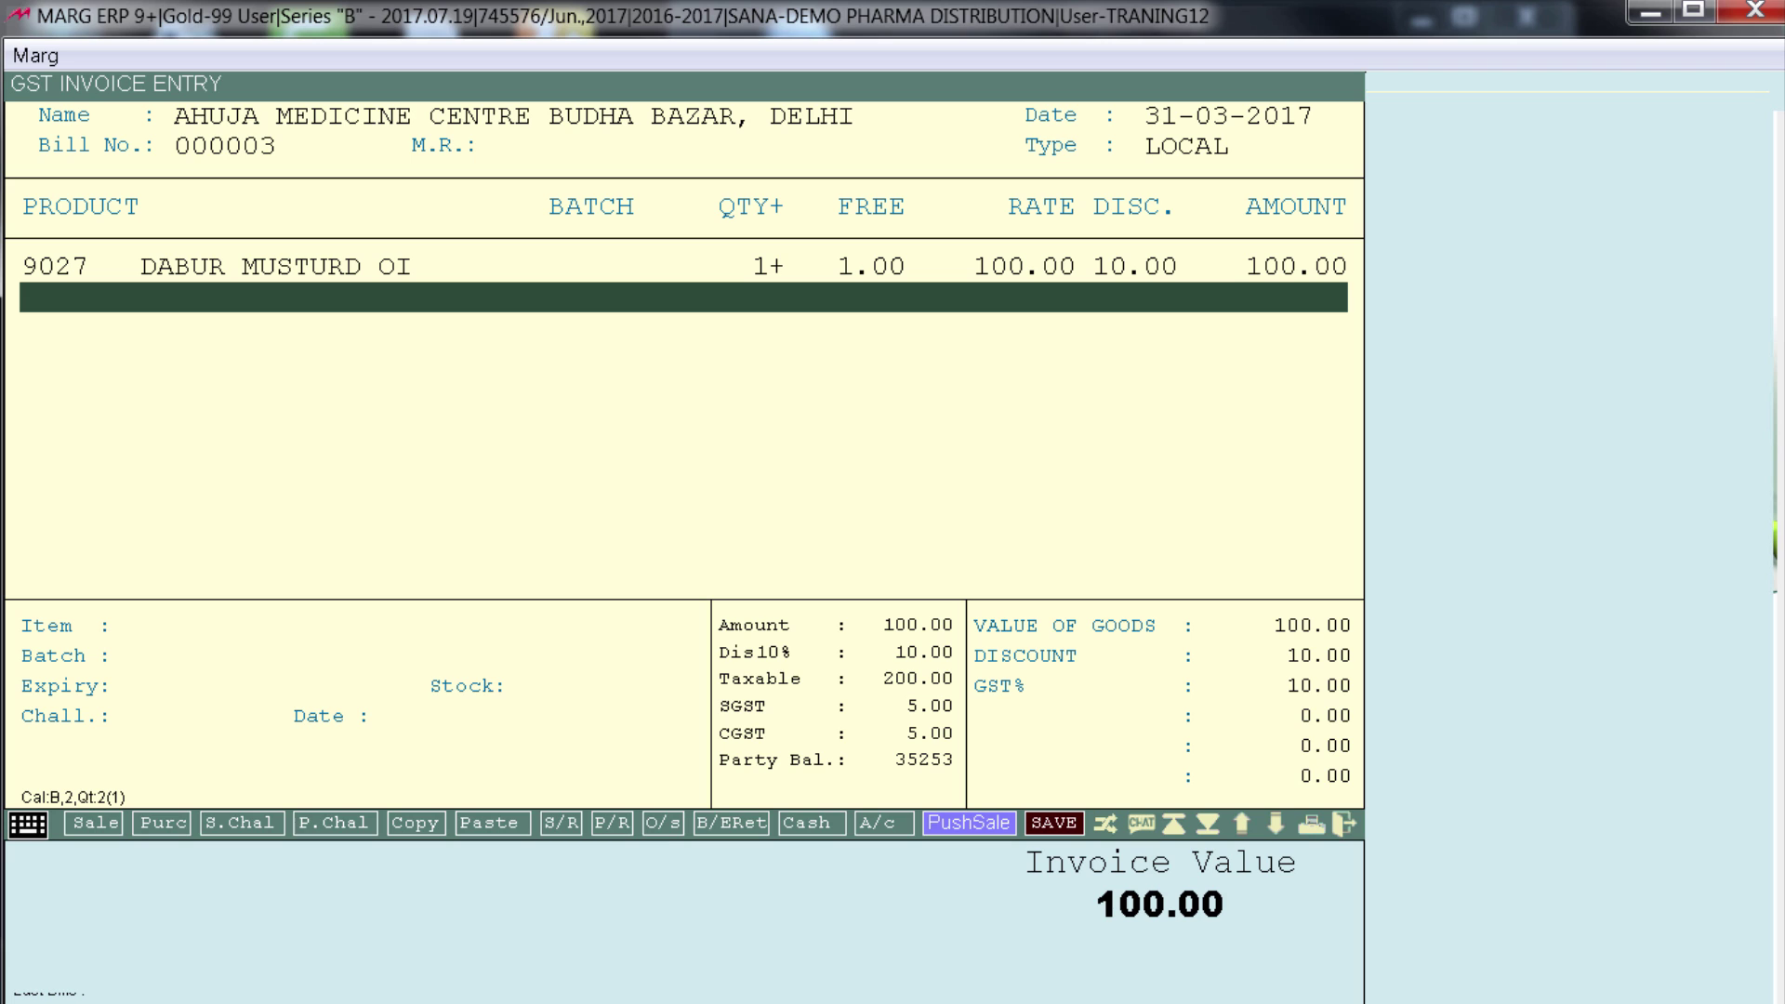
pyautogui.press('pageup')
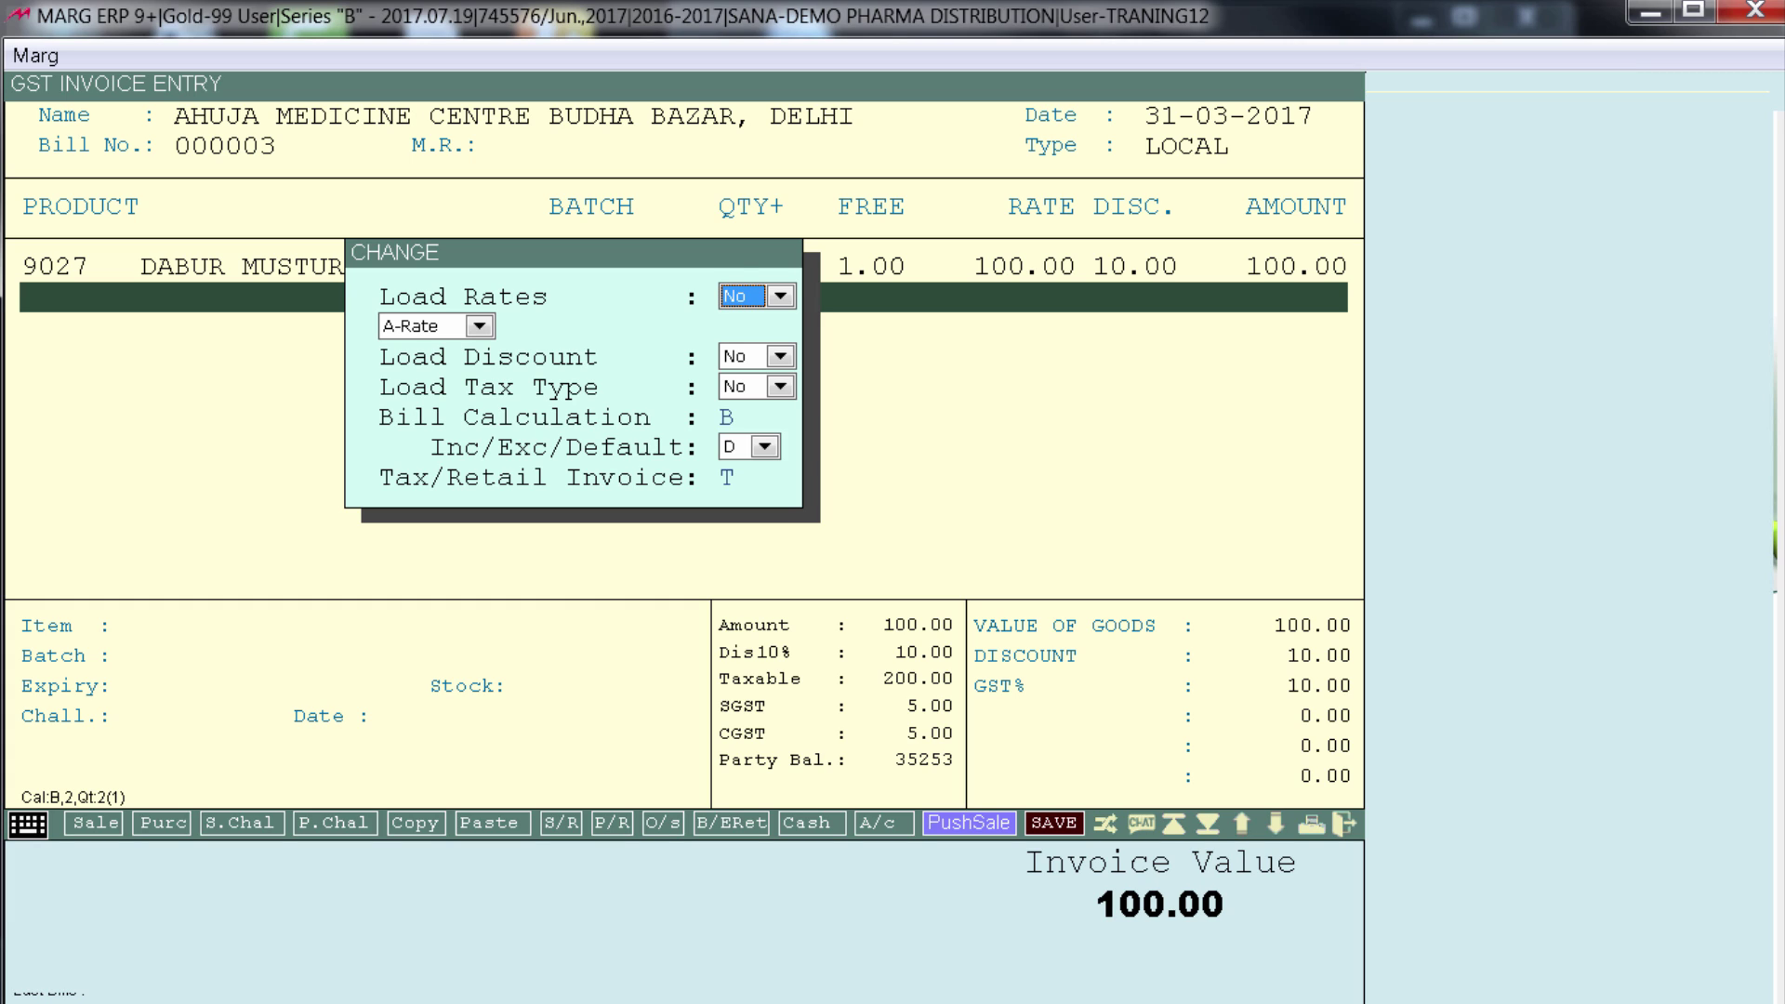
pyautogui.press('Return')
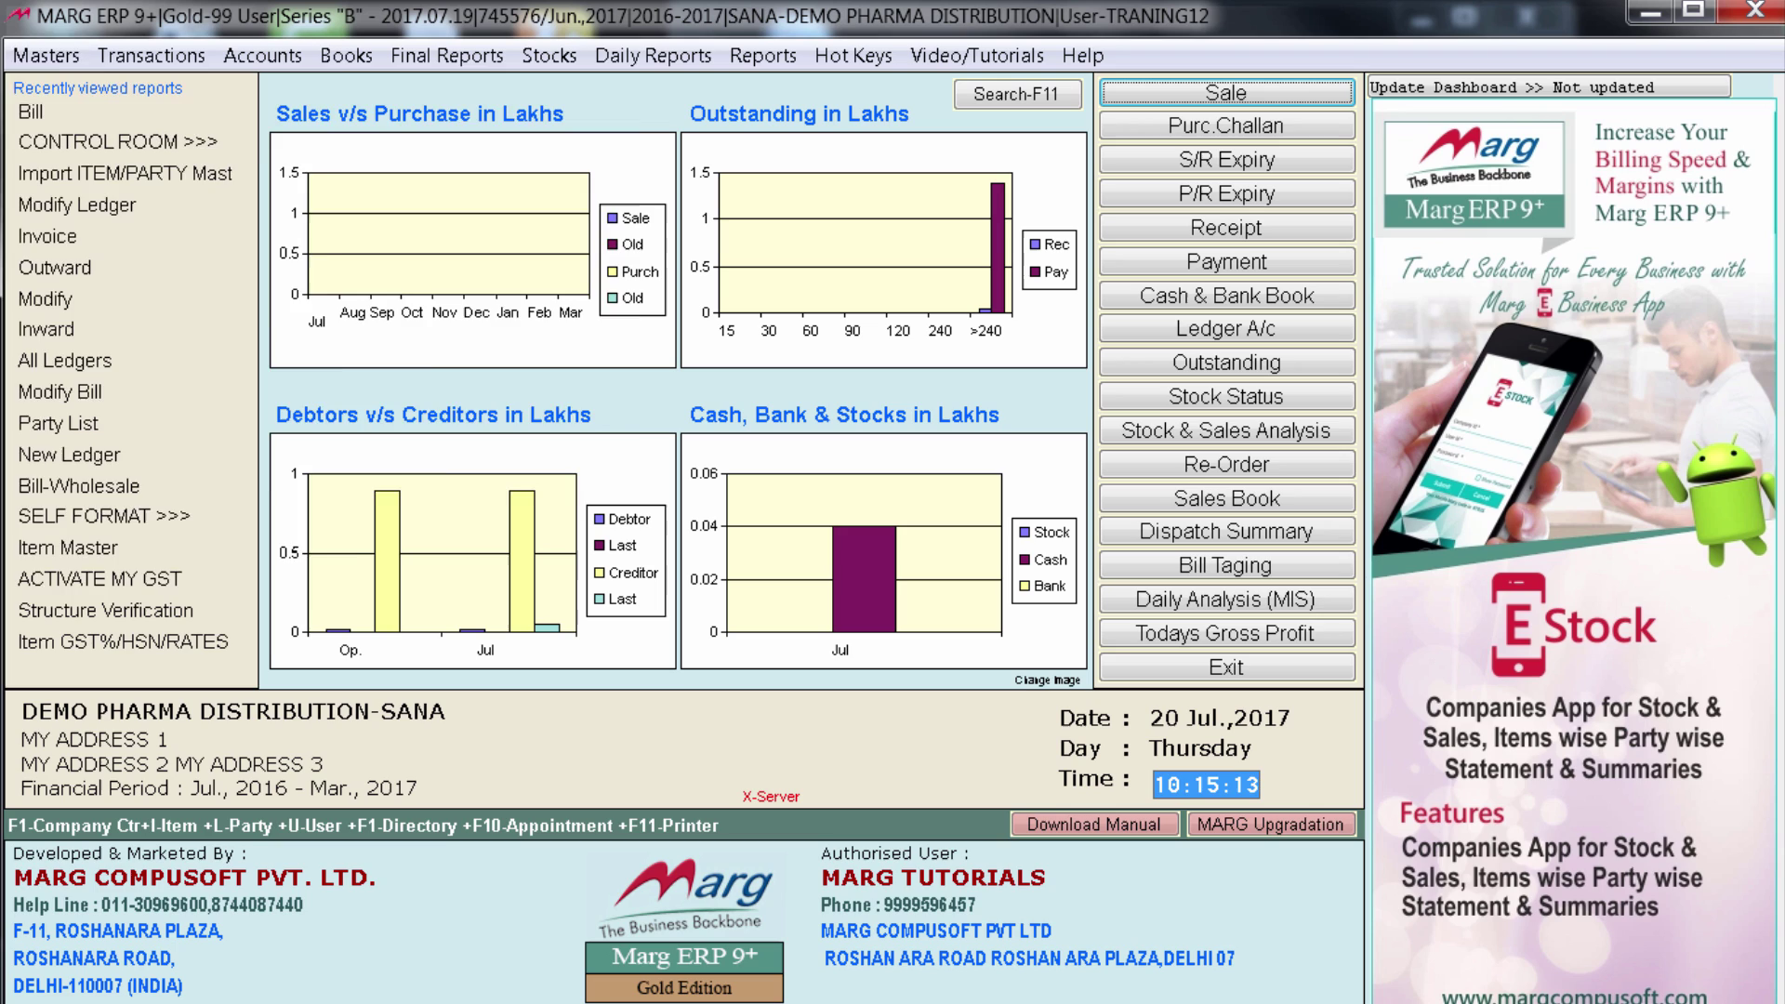
# Step: Open SEAGULL SUPPLIERS in Modify Ledger by searching 'SEA'
pyautogui.hotkey('alt', 'm')
pyautogui.press('Right')
pyautogui.press('Down')
pyautogui.press('Return')
pyautogui.write('SEA')
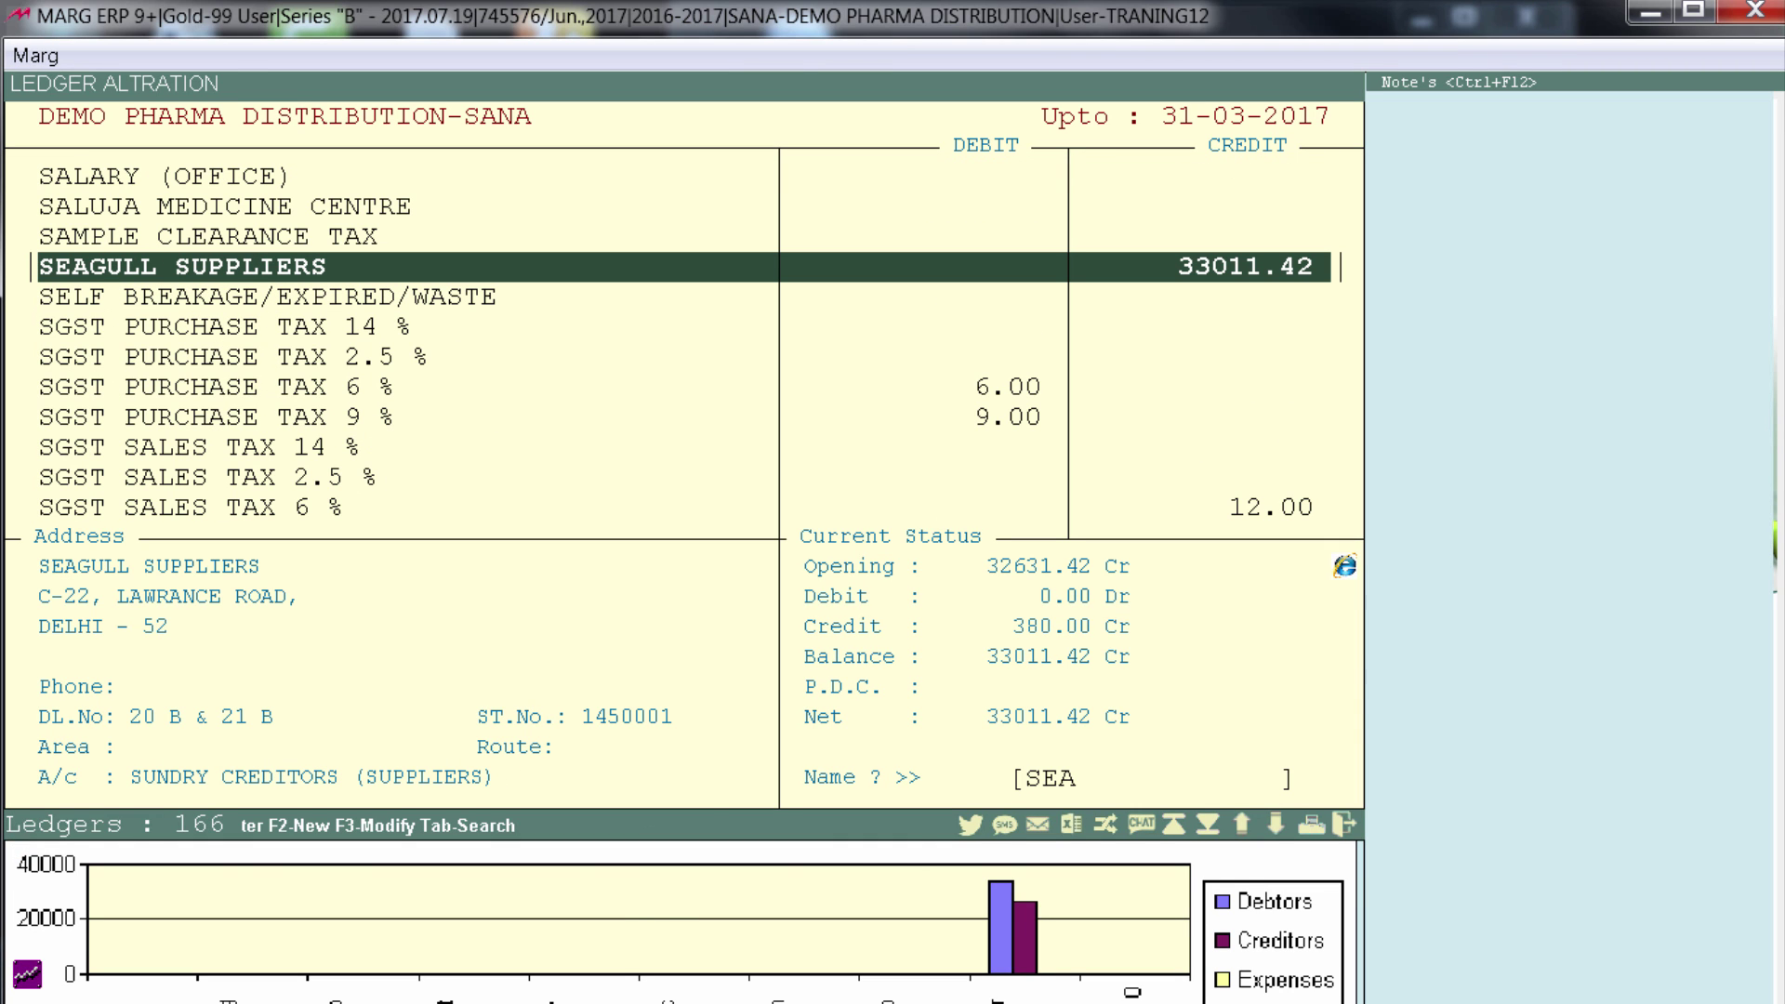
pyautogui.press('Return')
# Step: Confirm its Other Detail calculation is 2, then return to the ledger alteration list
pyautogui.press('Down')
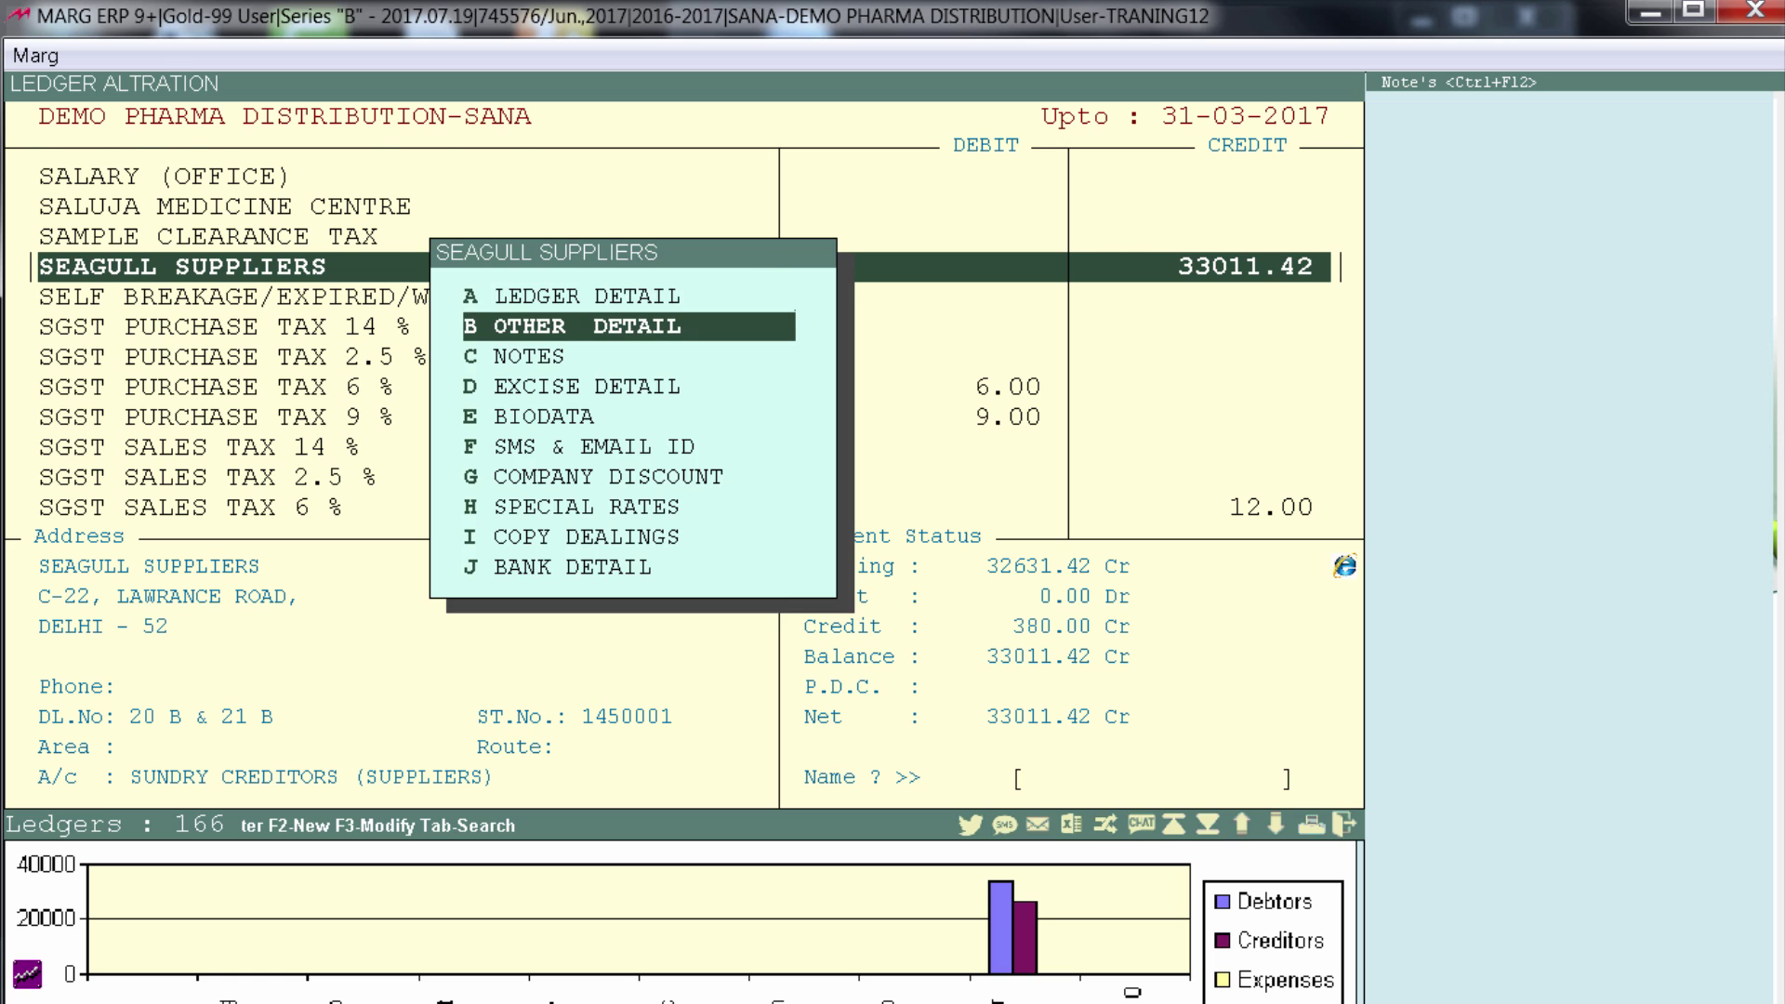
pyautogui.press('Return')
pyautogui.press('Return')
pyautogui.press('Return')
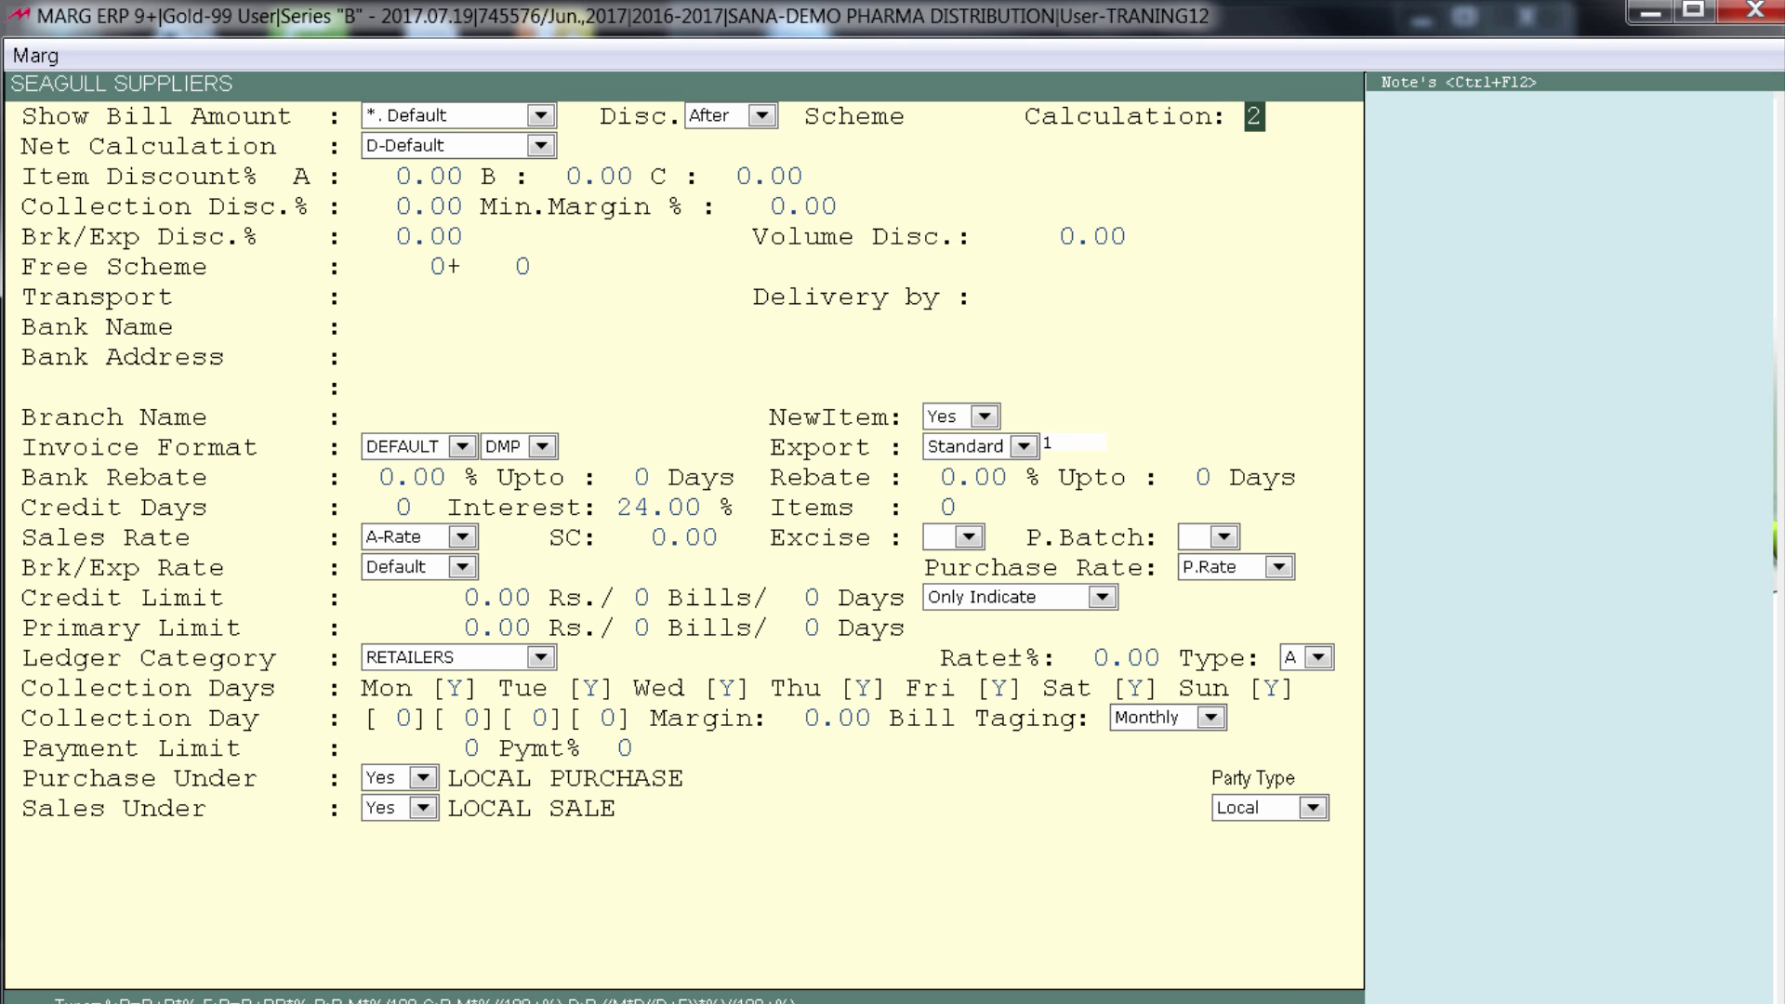
pyautogui.press('Escape')
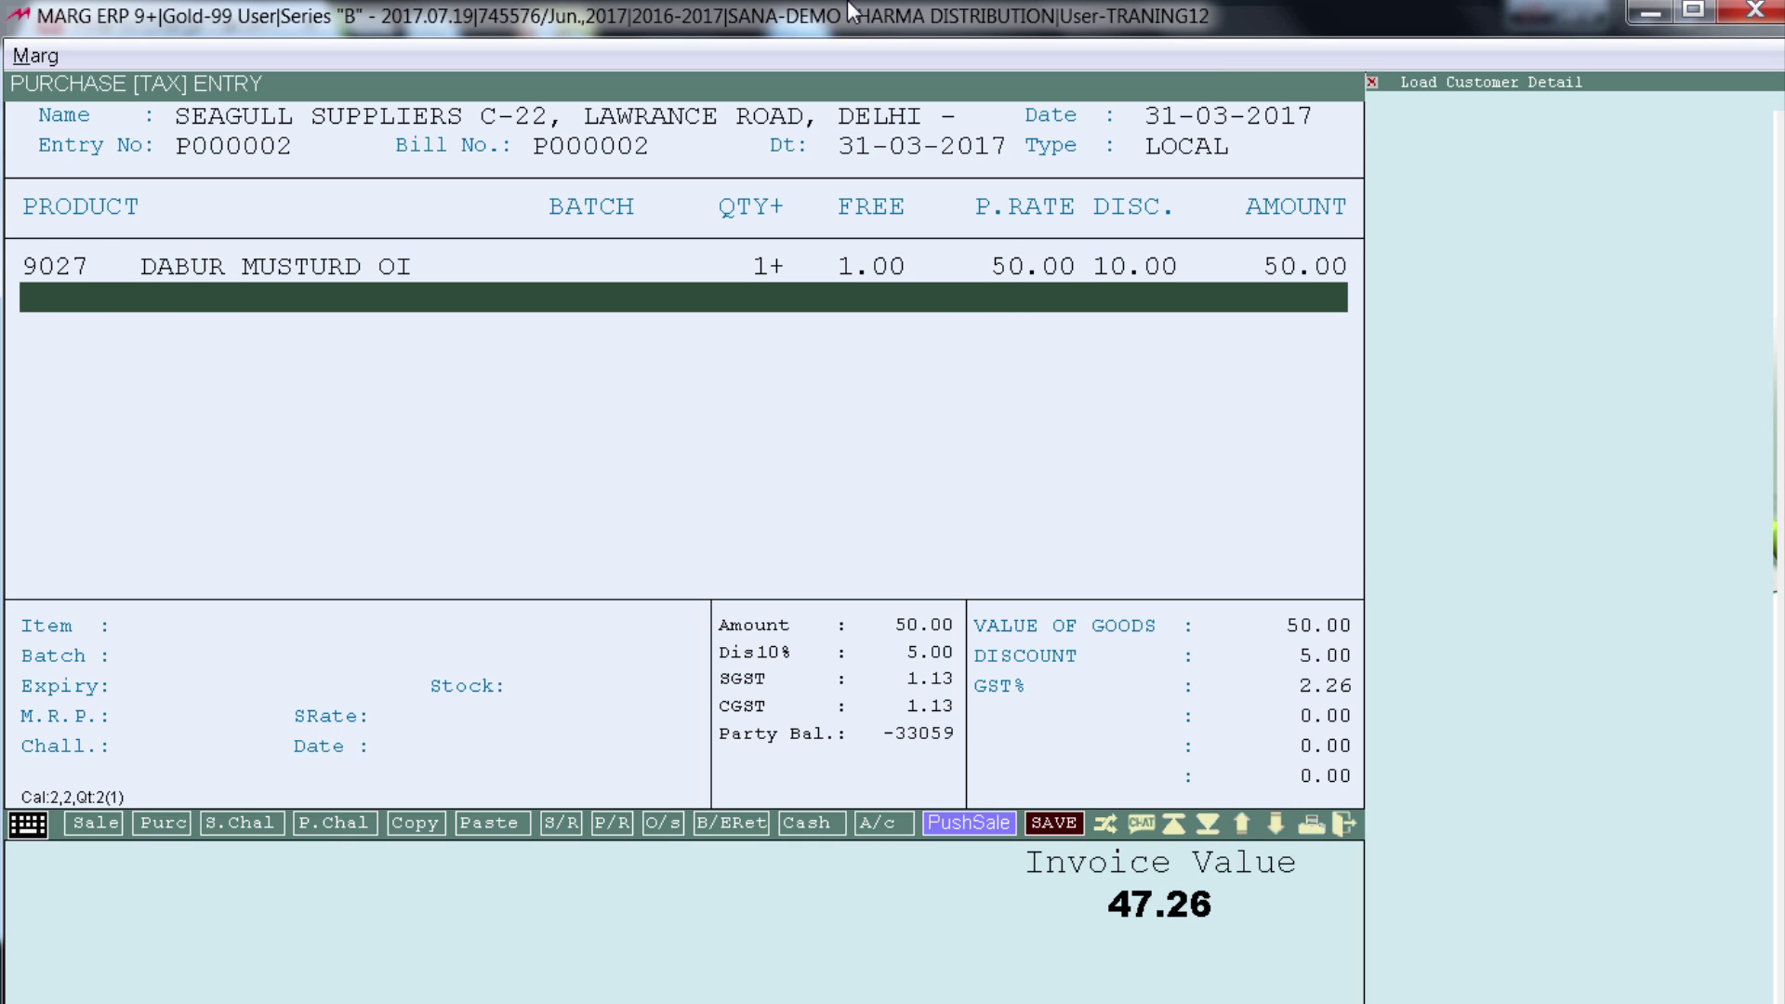
pyautogui.hotkey('ctrl', 'l')
# Step: Search 'RAN', set Ranbaxy India Ltd.'s Other Detail calculation to A, and return to the dashboard
pyautogui.write('RA')
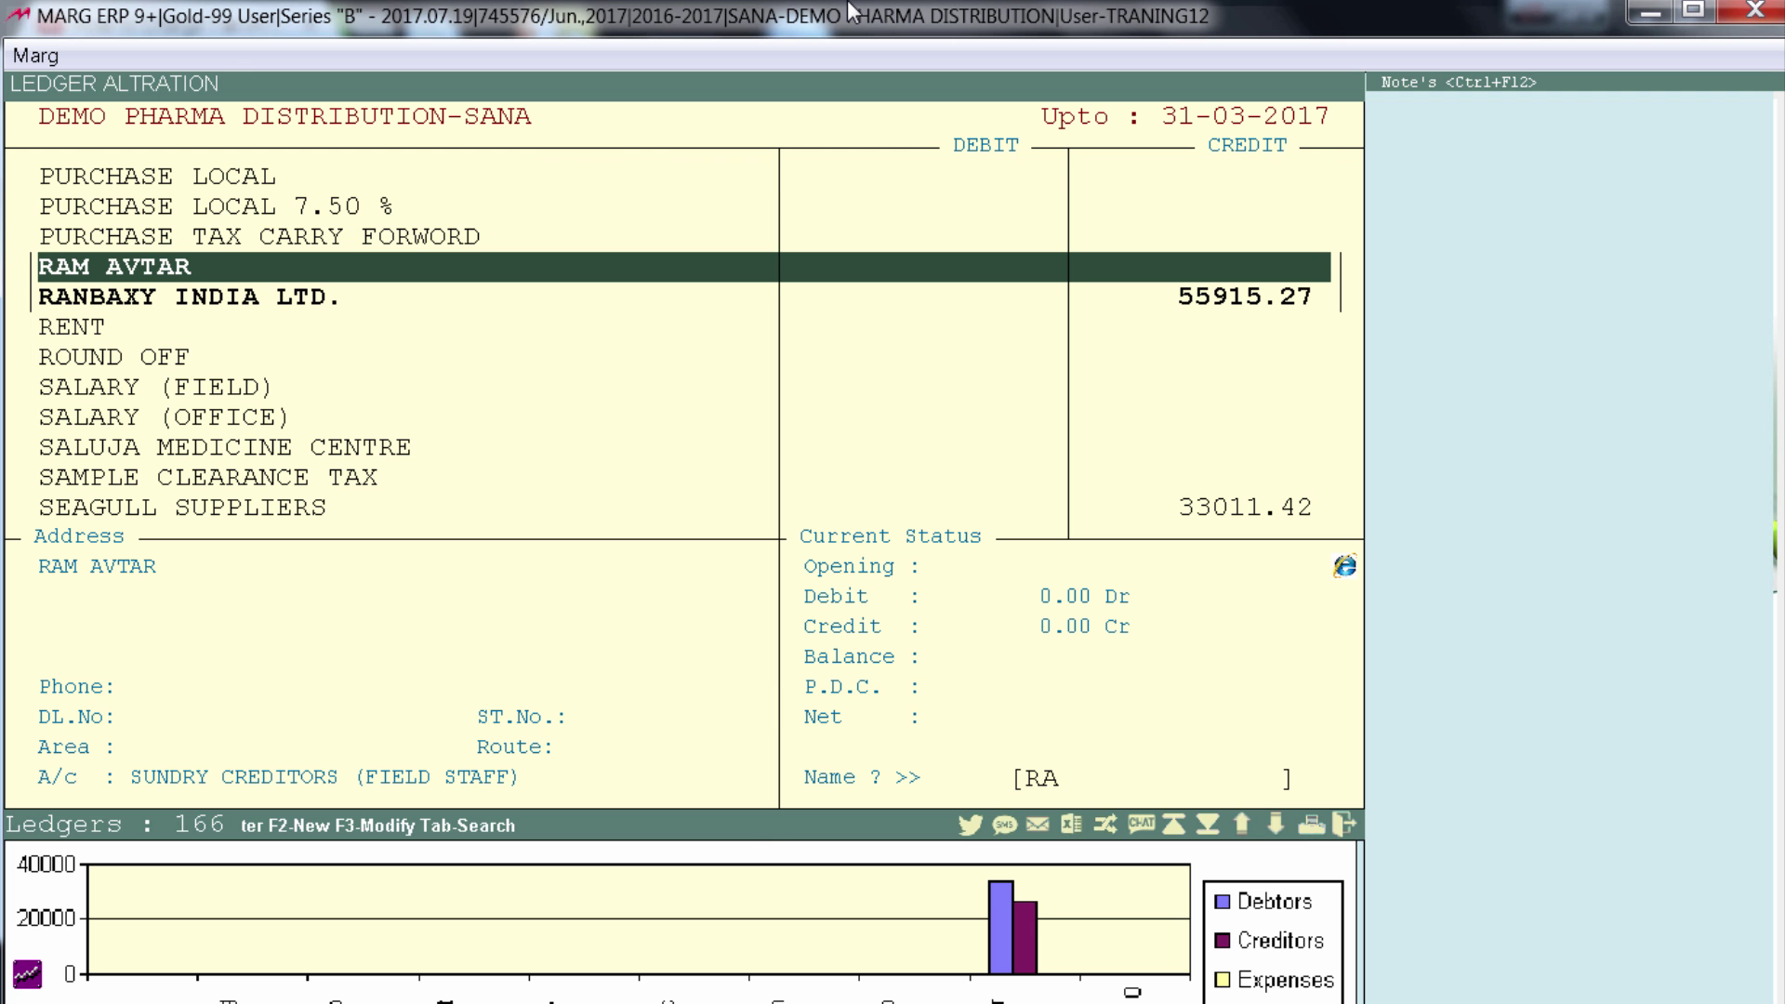
pyautogui.write('N')
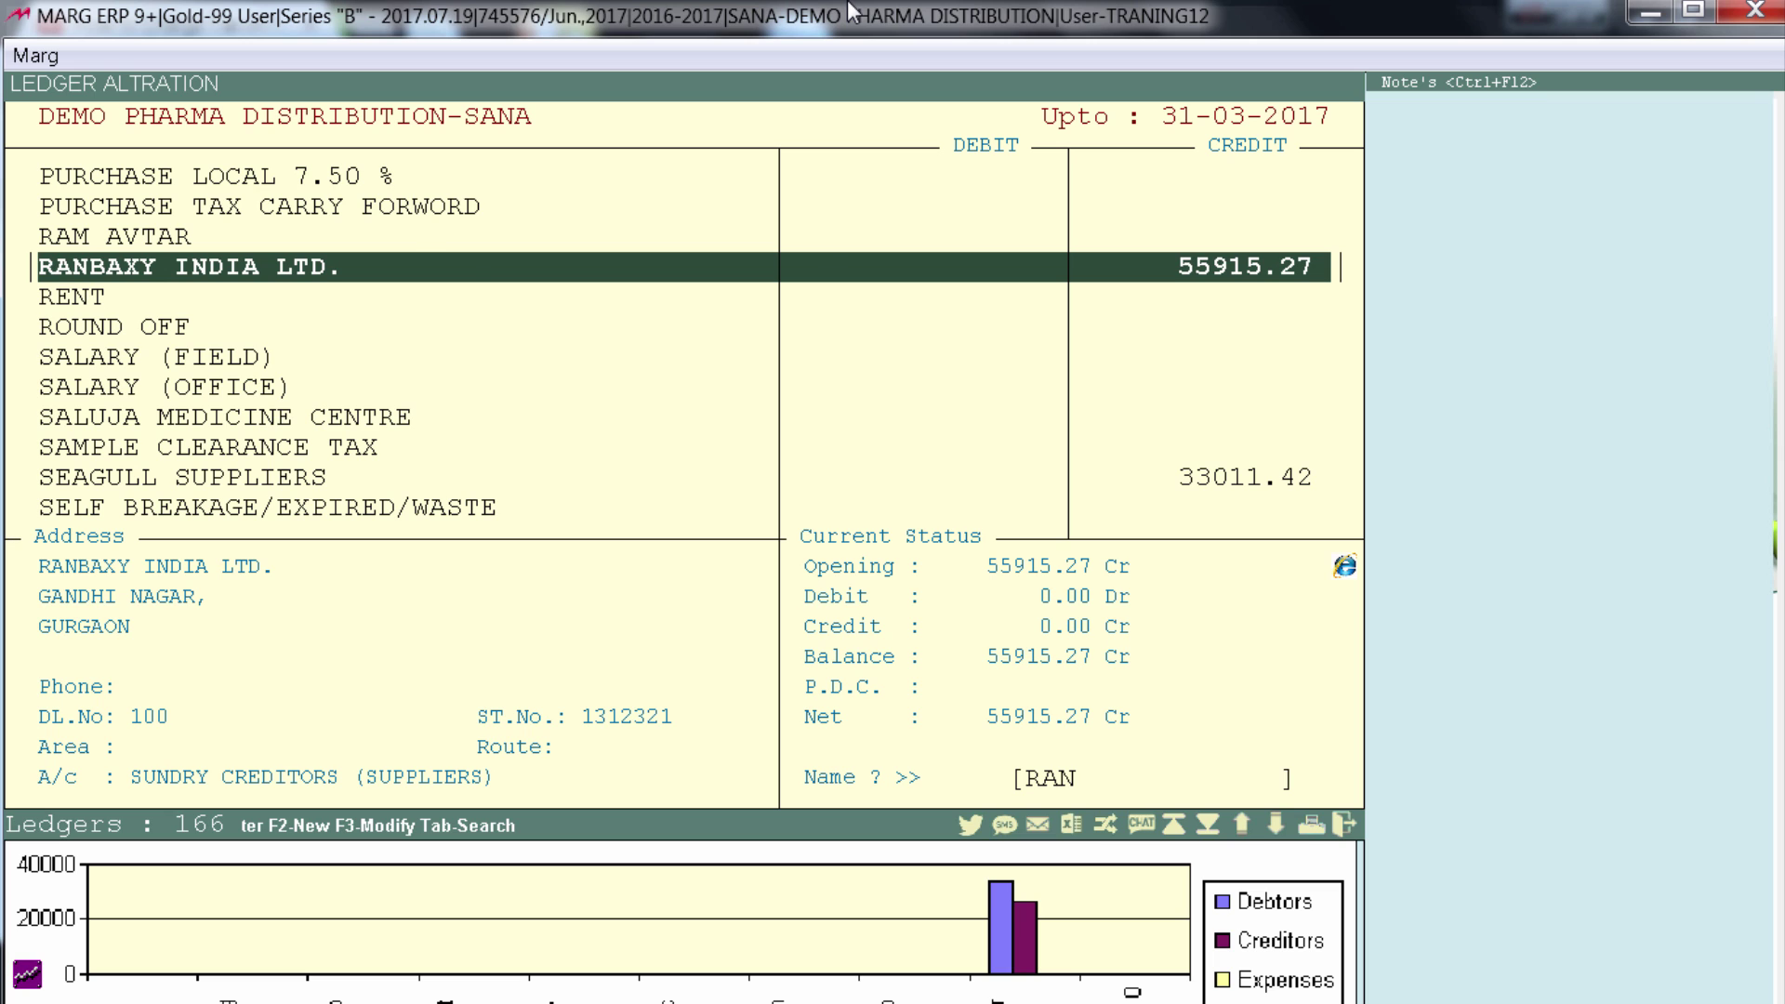
pyautogui.press('Return')
pyautogui.press('Down')
pyautogui.press('Return')
pyautogui.press('Return')
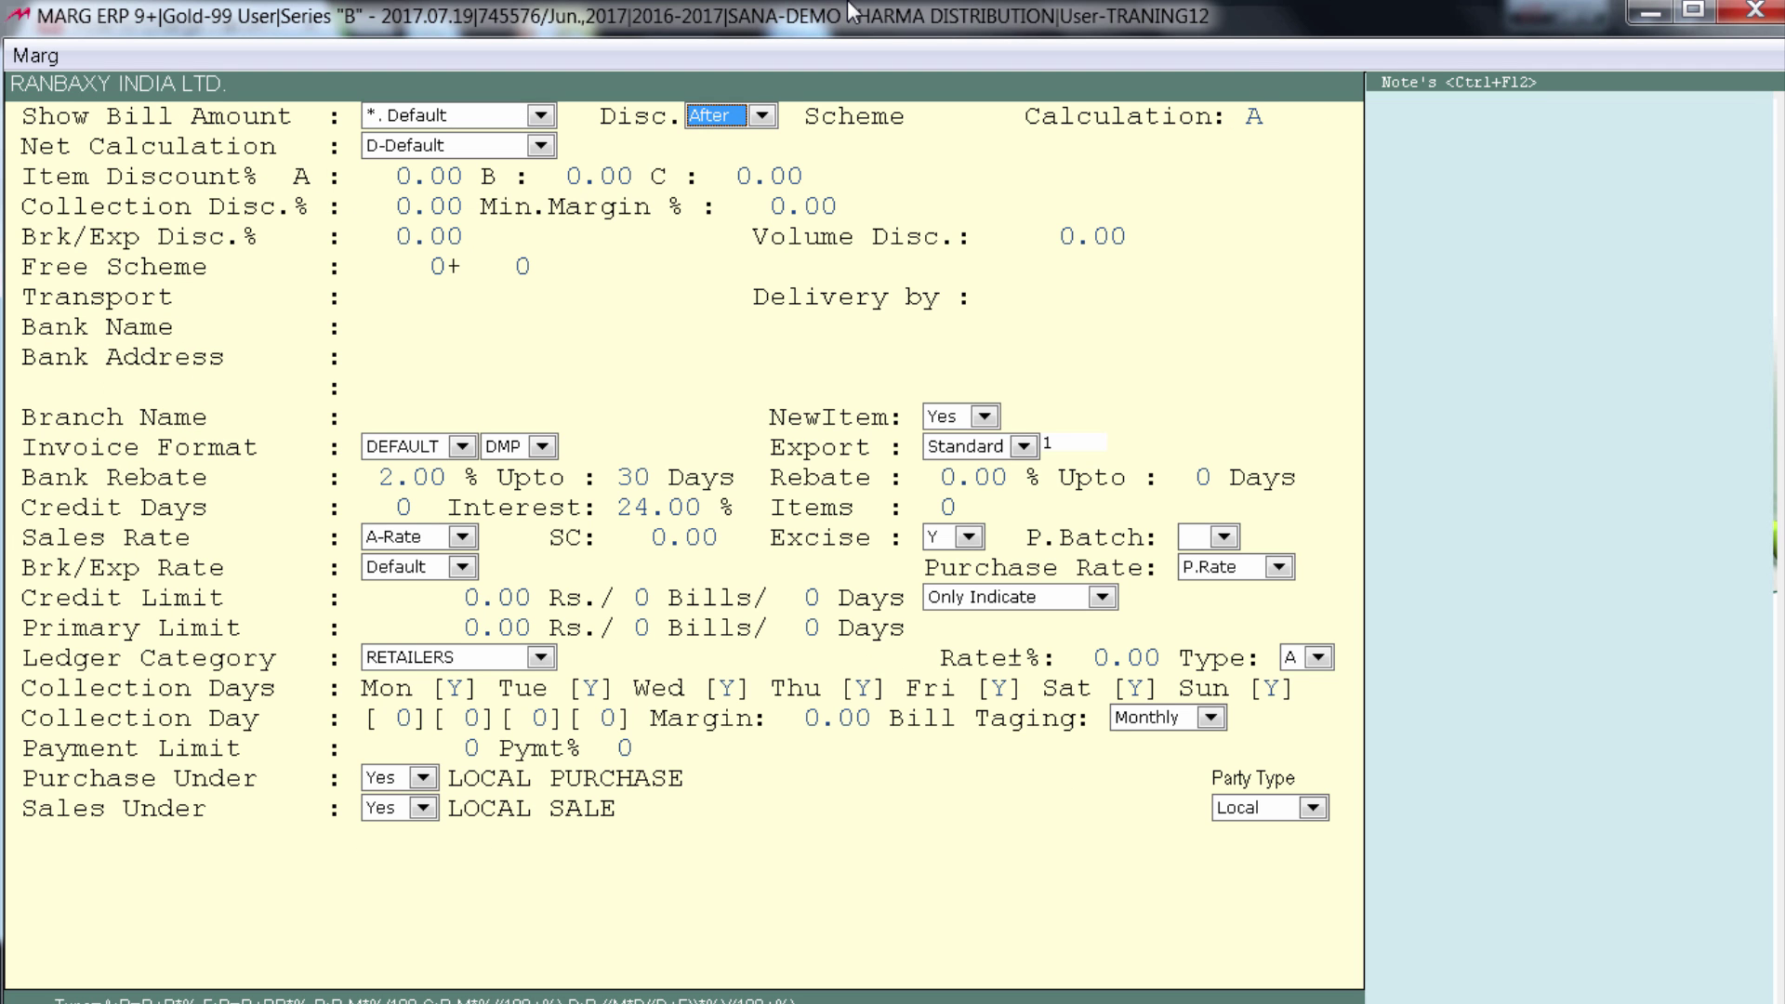
pyautogui.press('Return')
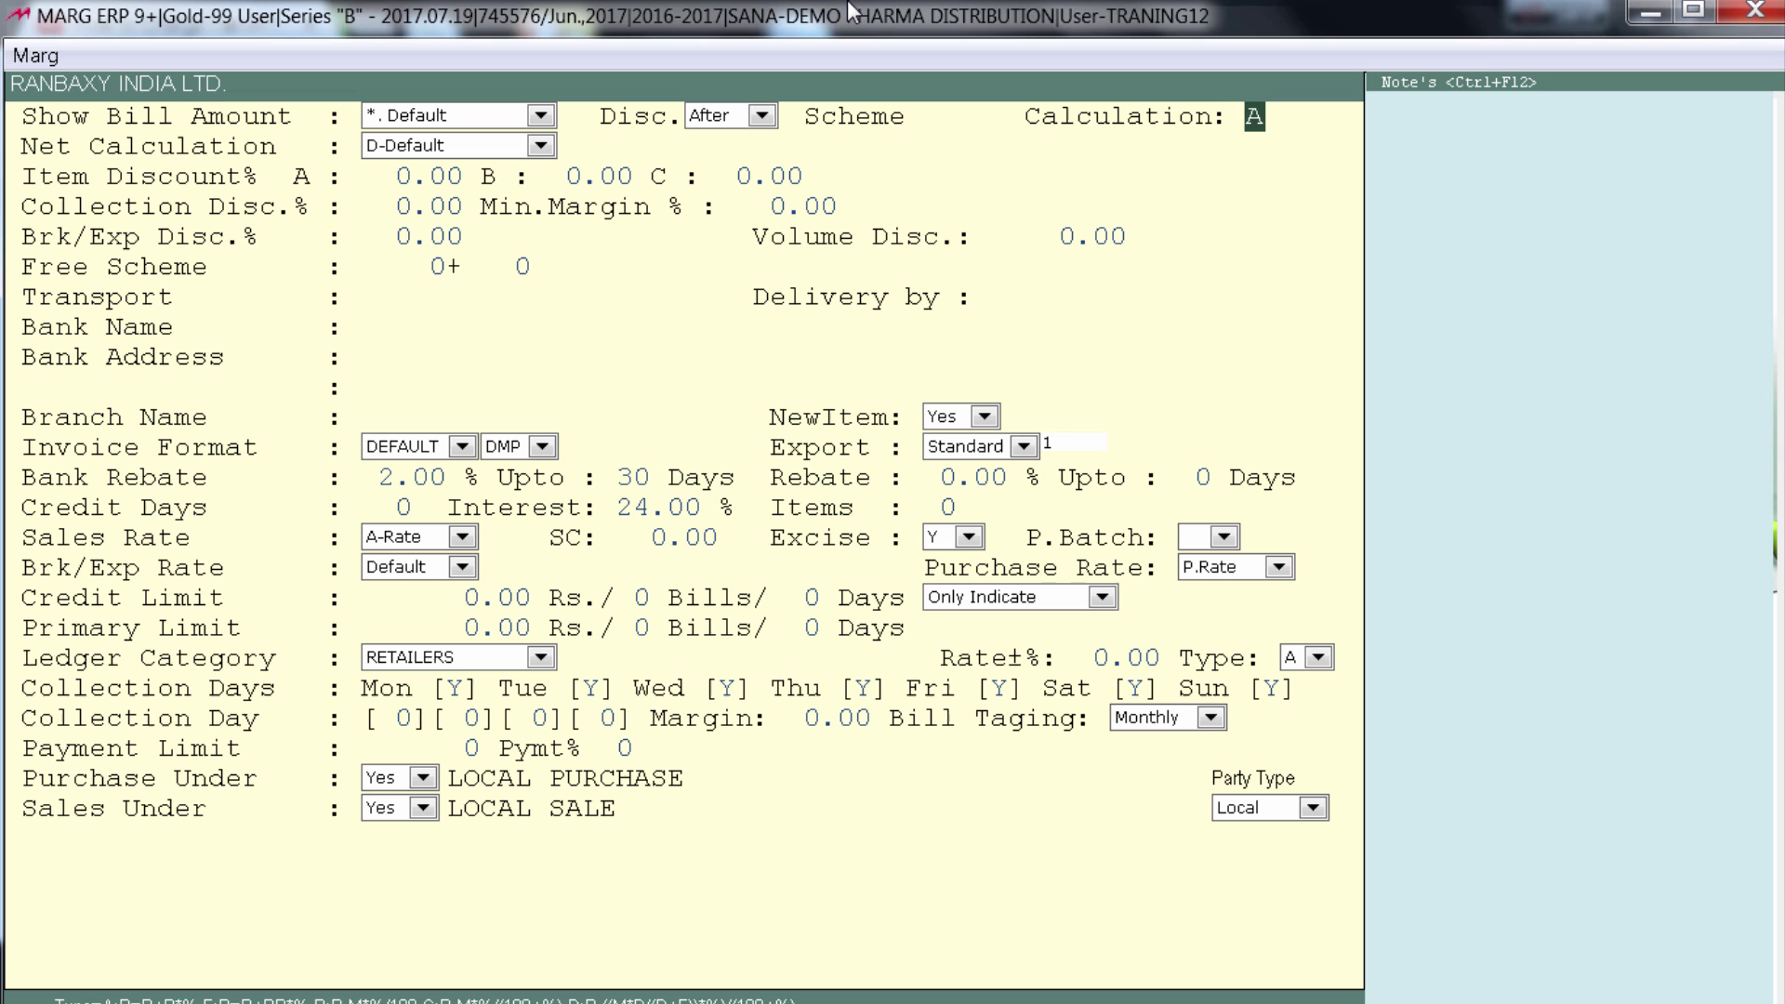
pyautogui.press('Return')
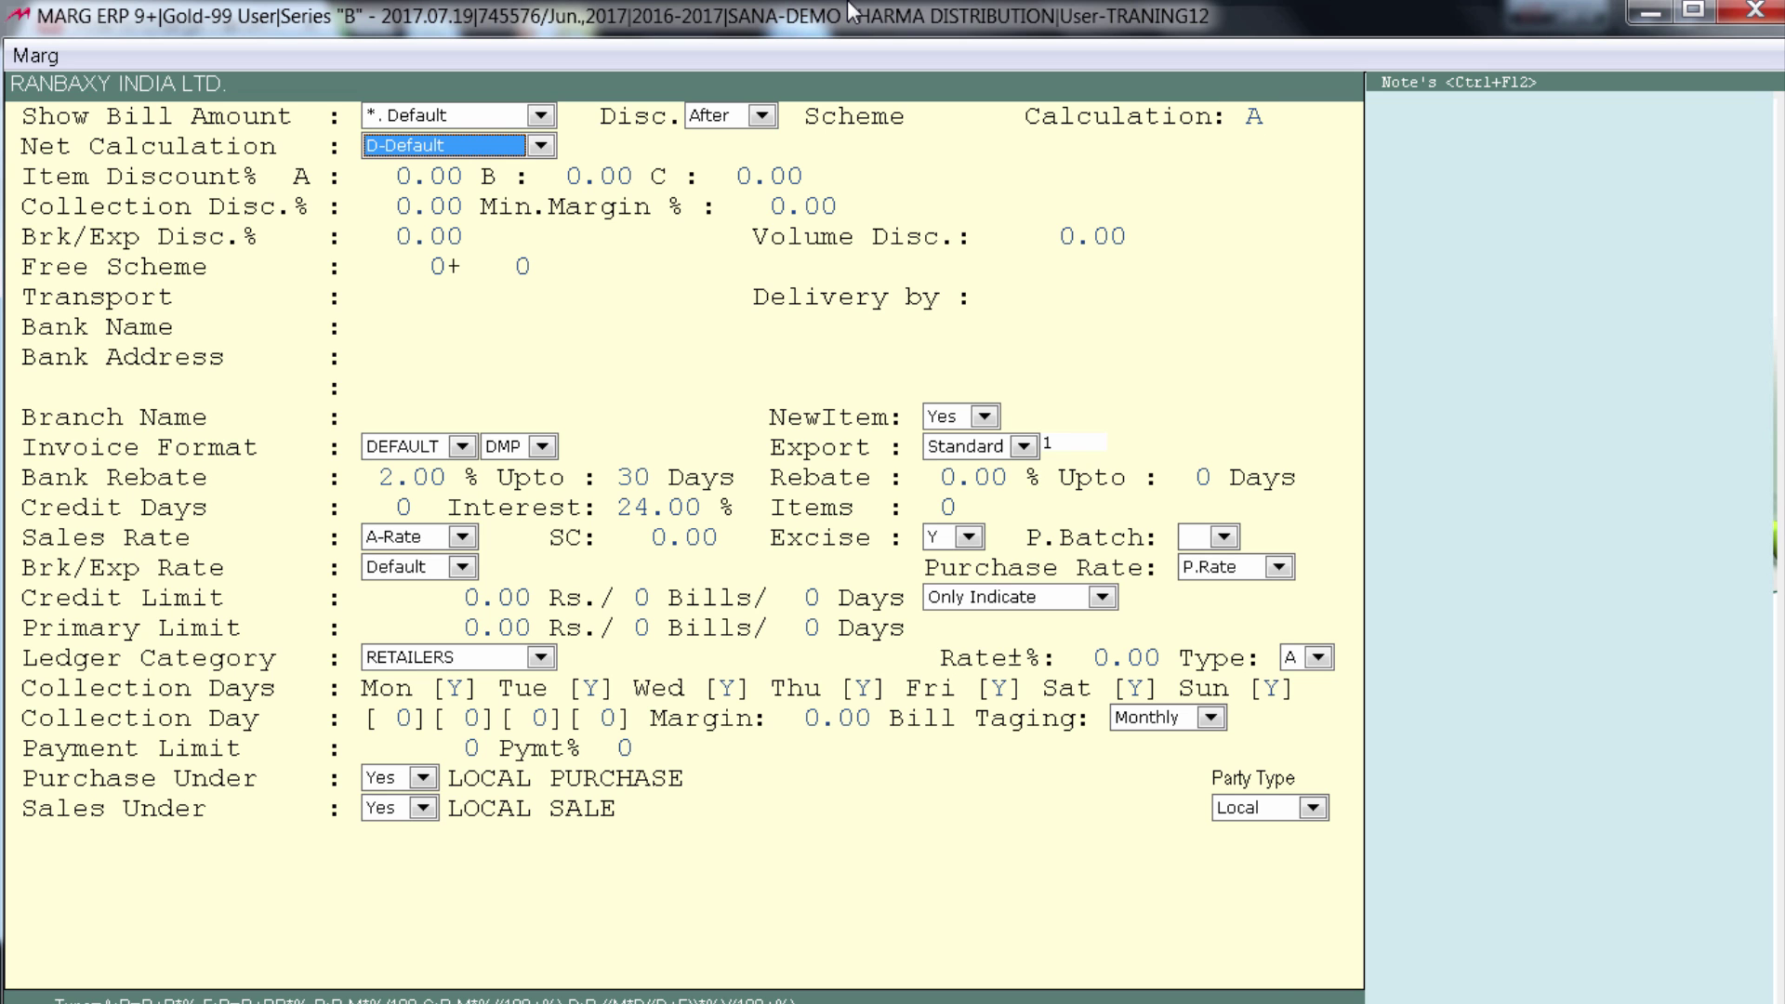
pyautogui.press('Escape')
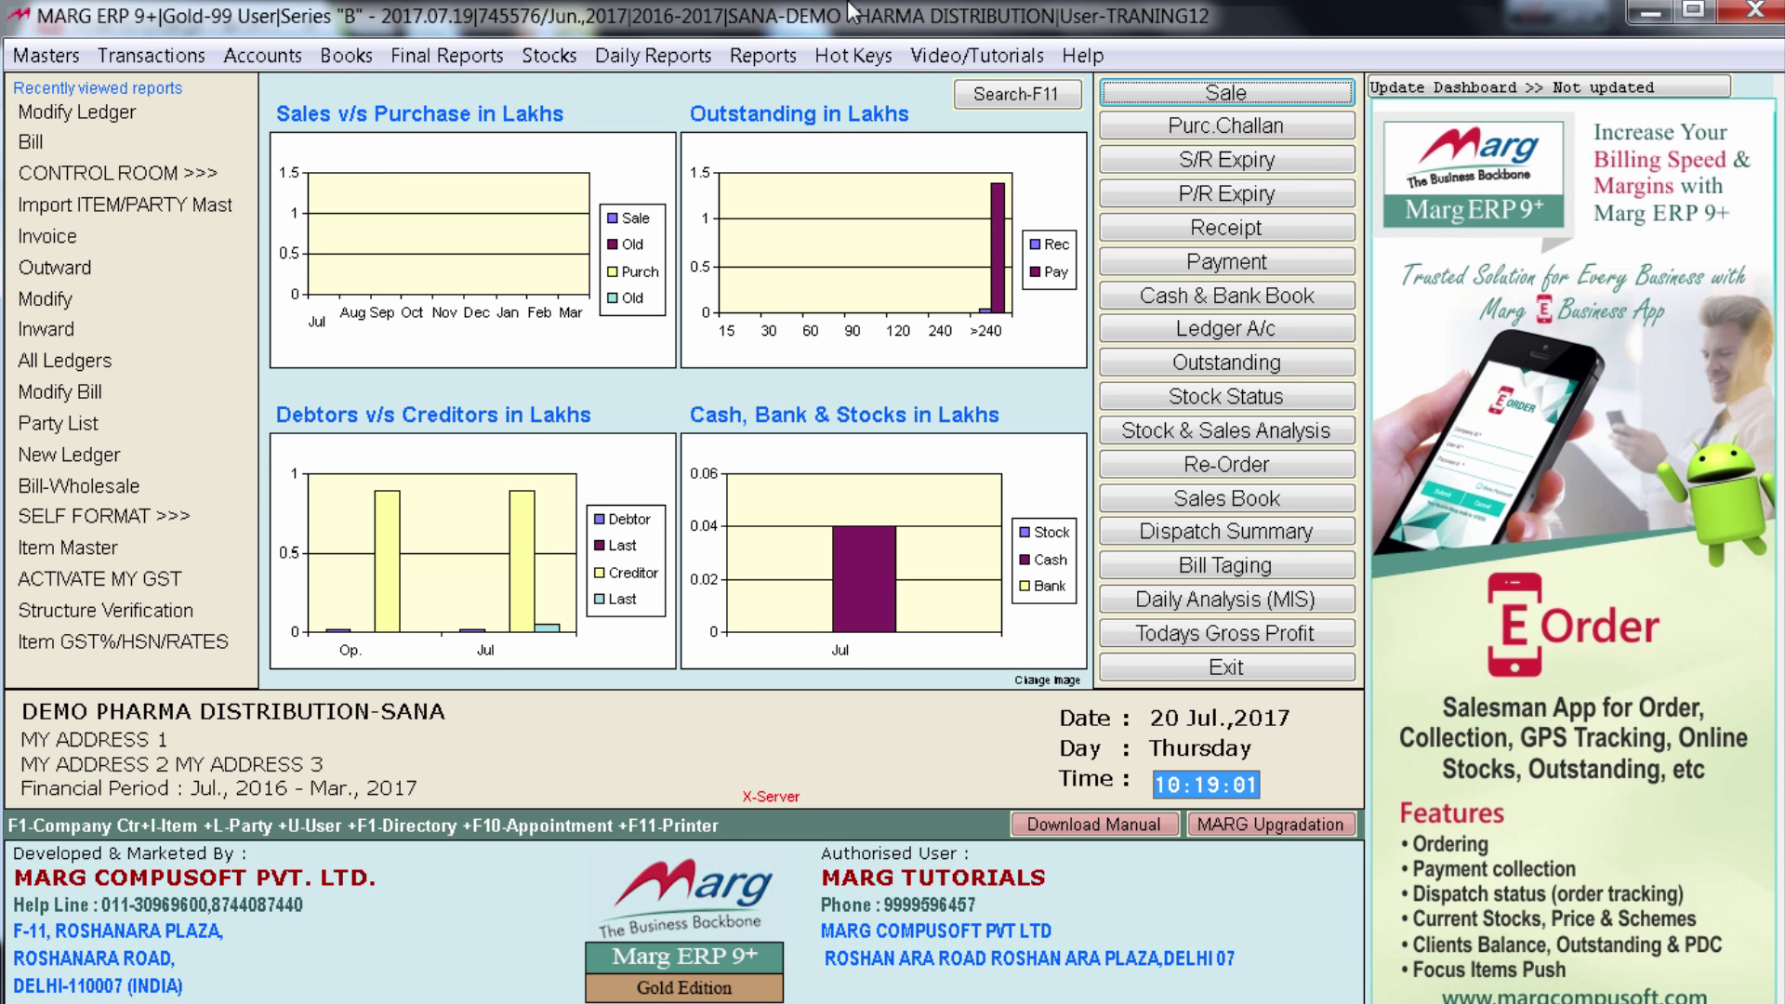
# Step: Start a Ranbaxy purchase entry and add Dabur mustard oil from the available batch
pyautogui.hotkey('alt', 'F2')
pyautogui.write('RA')
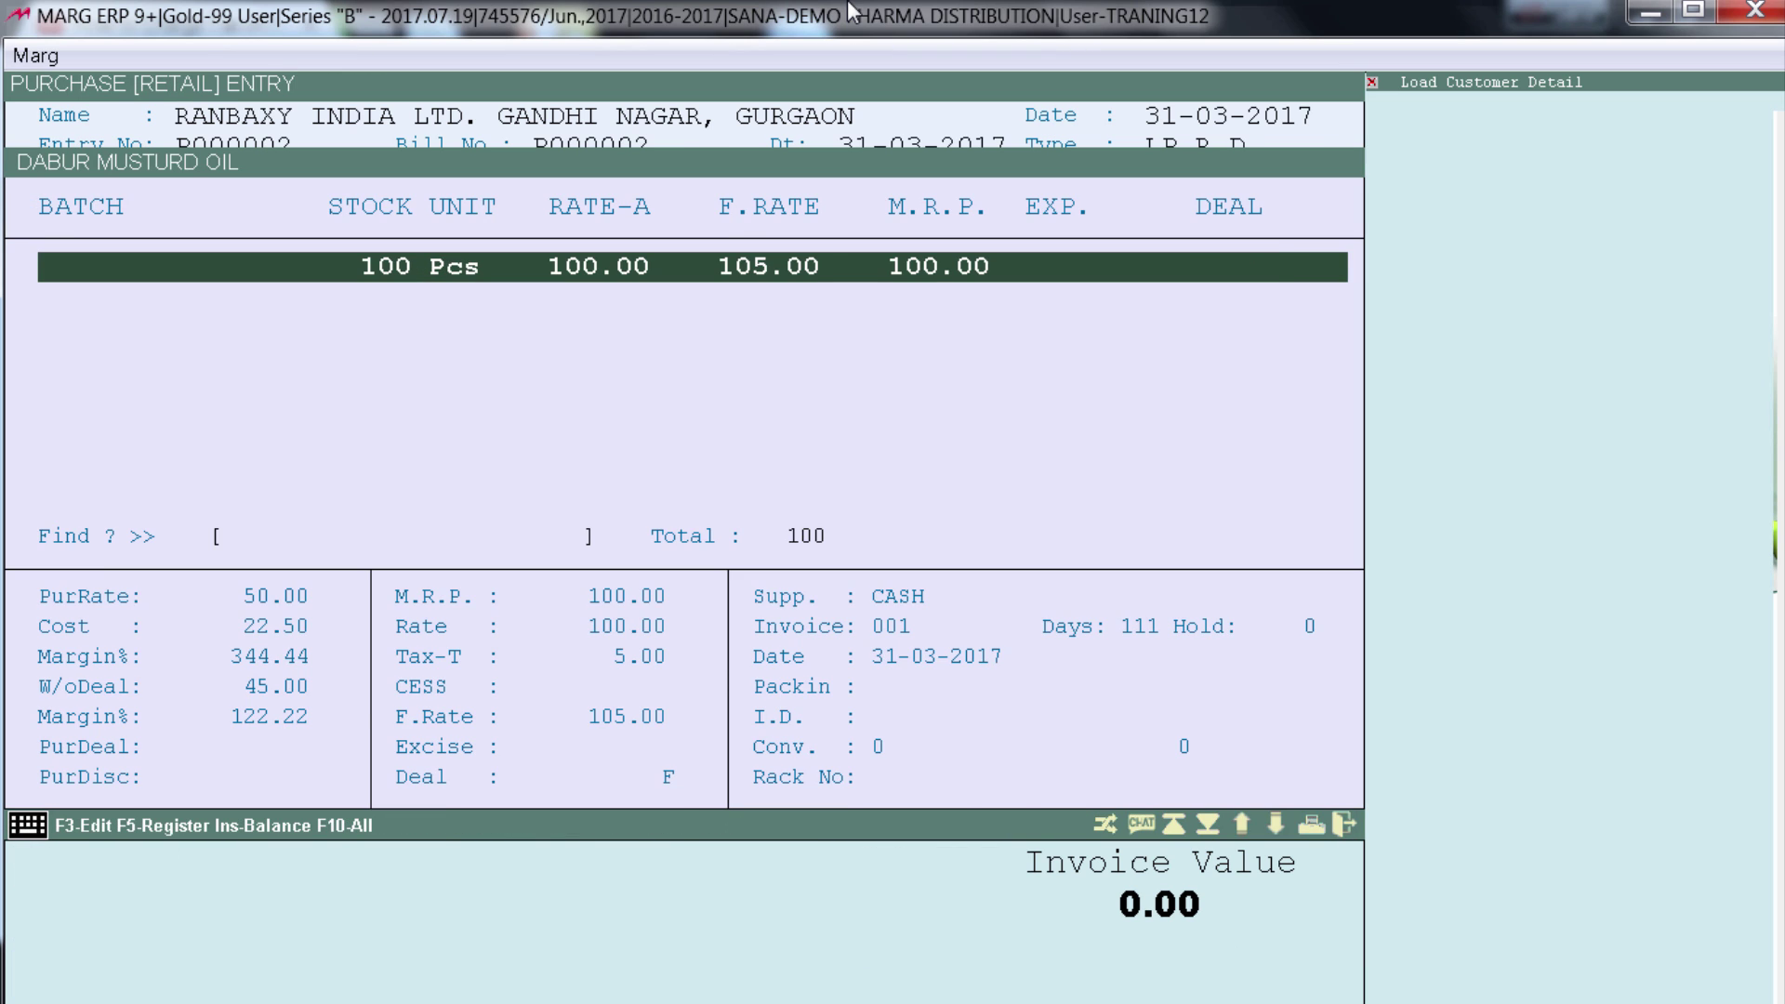
pyautogui.press('Return')
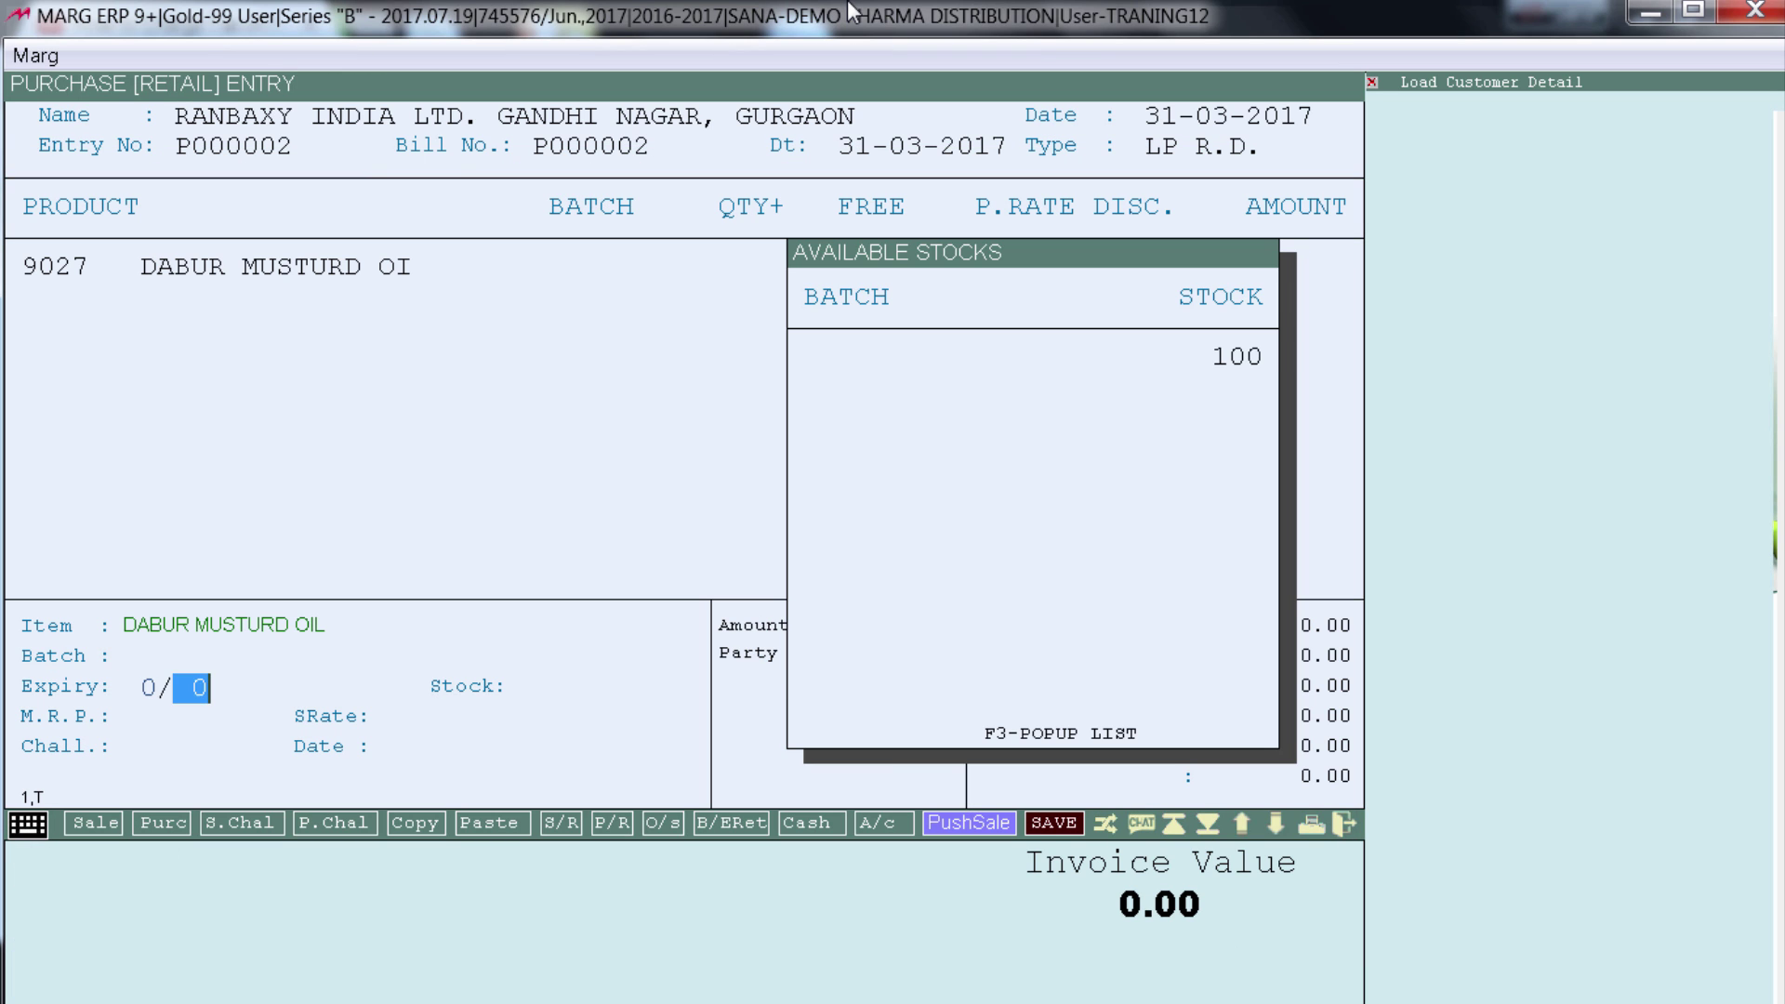
pyautogui.press('Return')
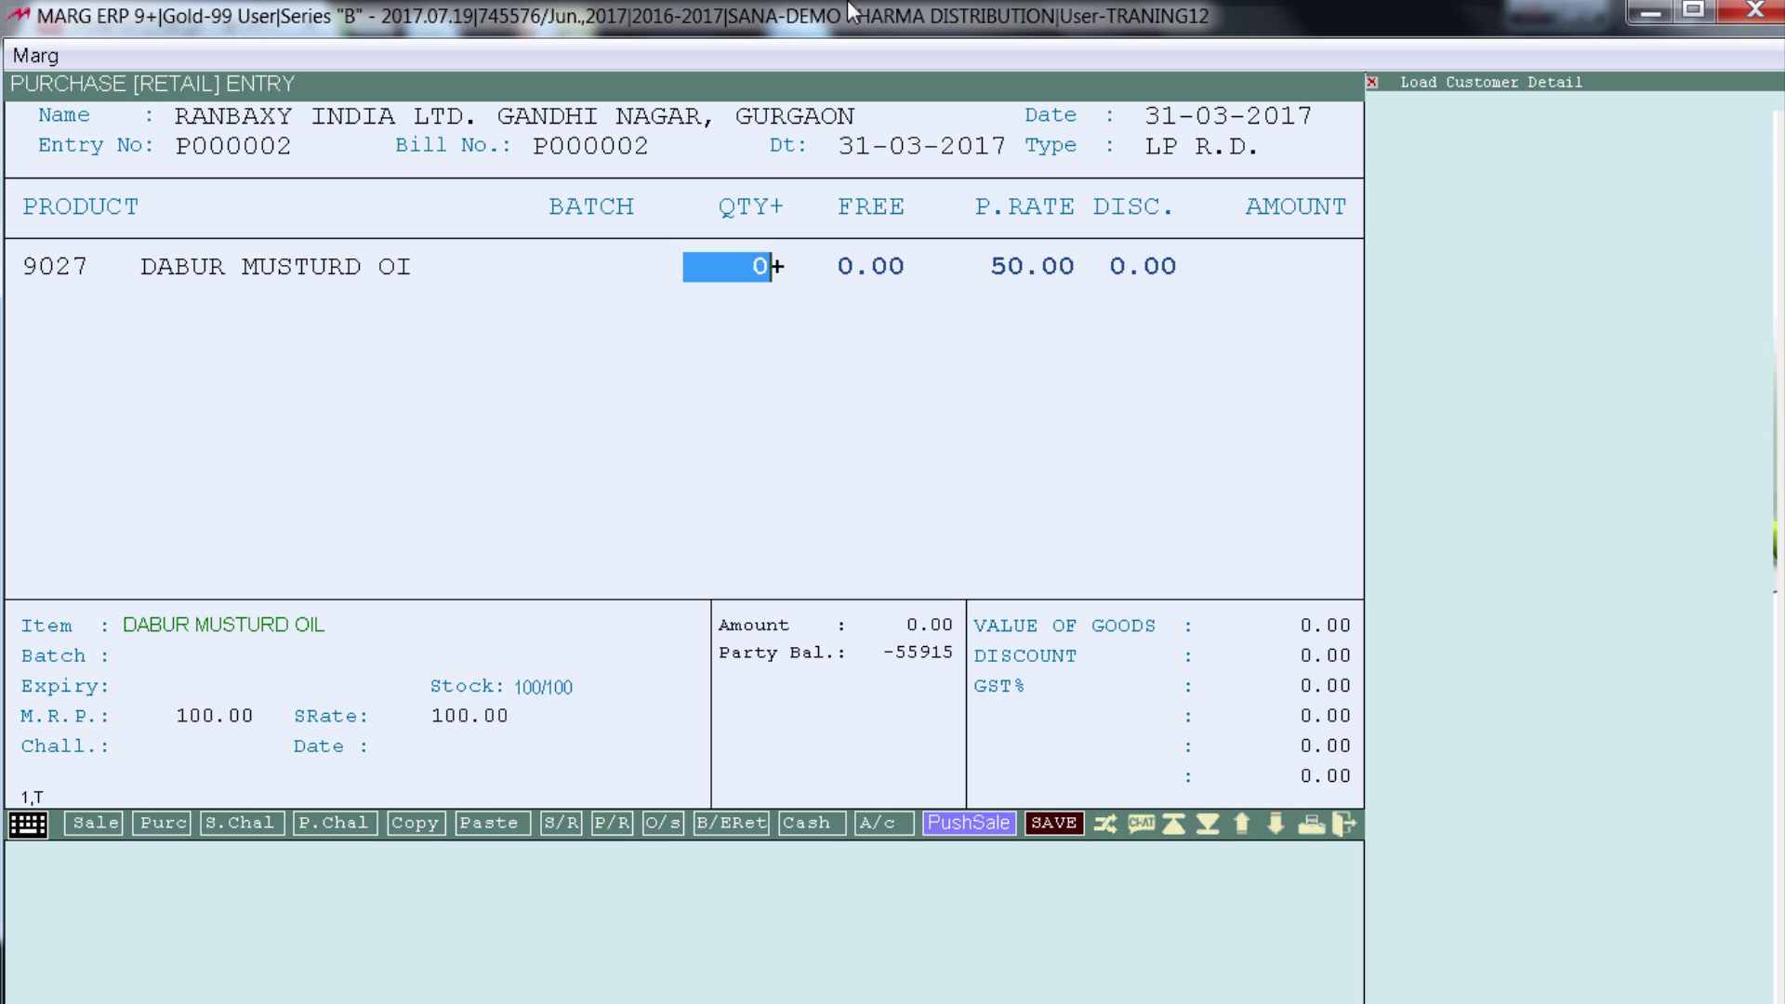
# Step: Enter qty 1, 1 free and 10% discount, giving GST 4.76 and invoice value 49.76
pyautogui.write('1')
pyautogui.press('Return')
pyautogui.write('1')
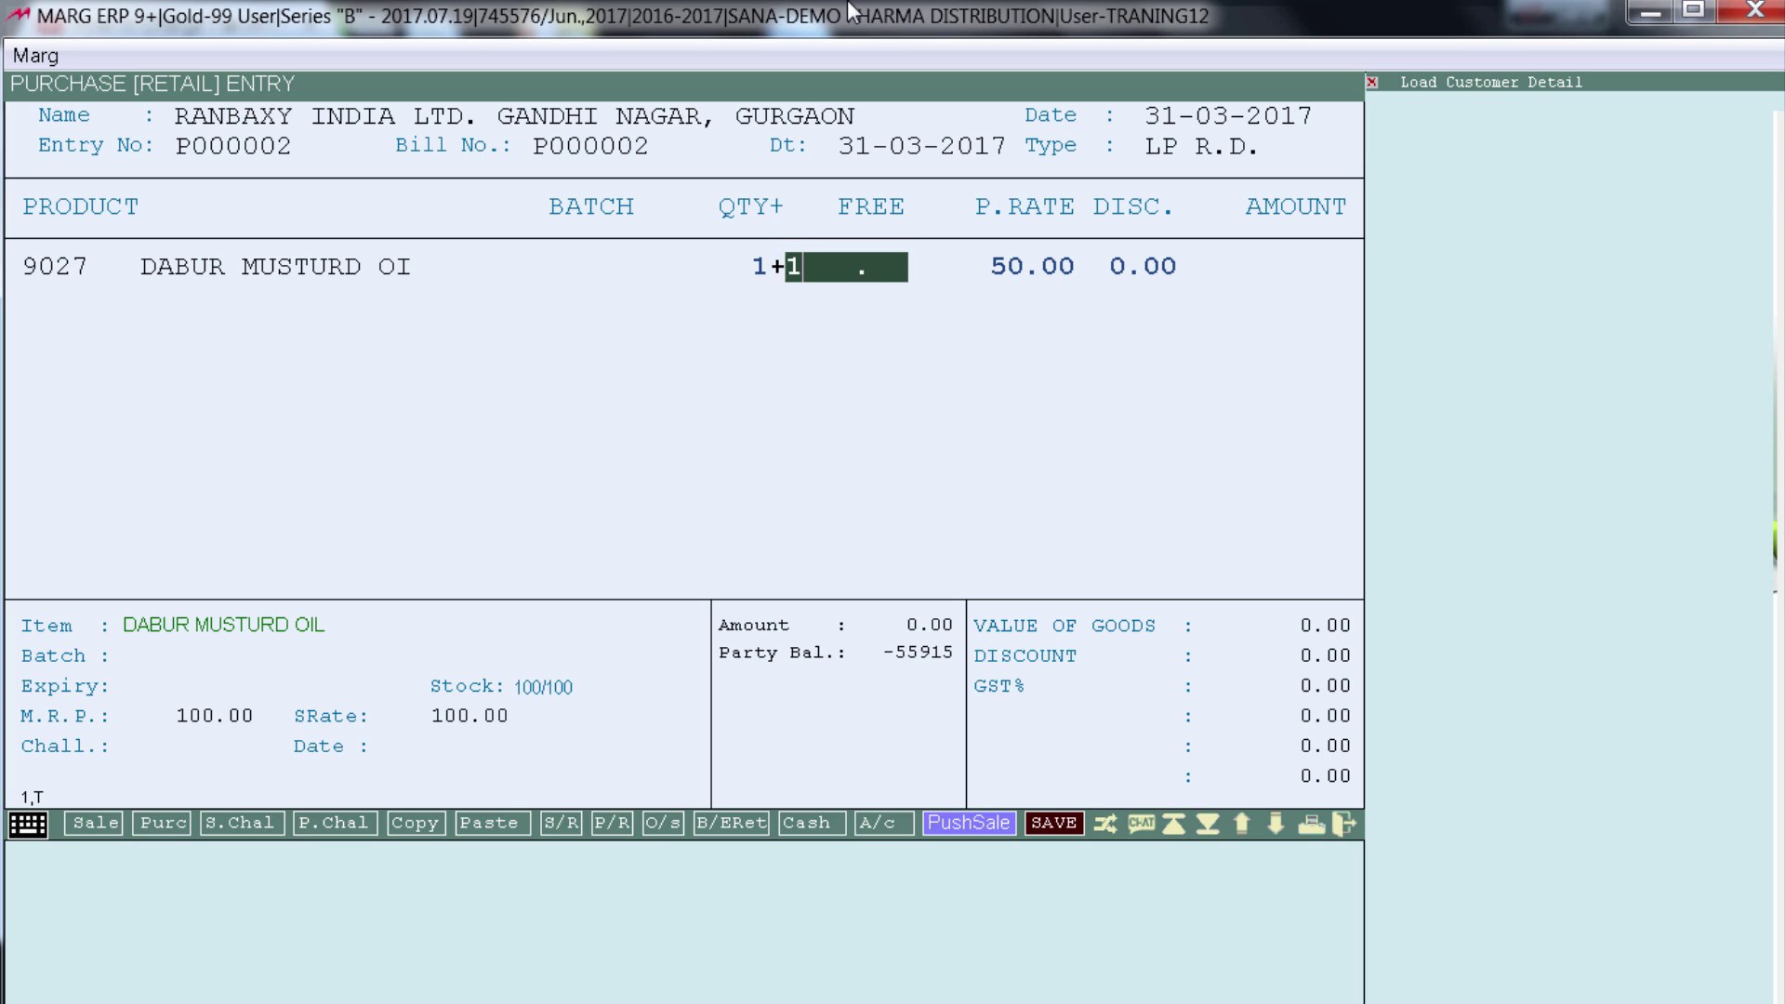
pyautogui.press('Return')
pyautogui.press('Return')
pyautogui.write('10')
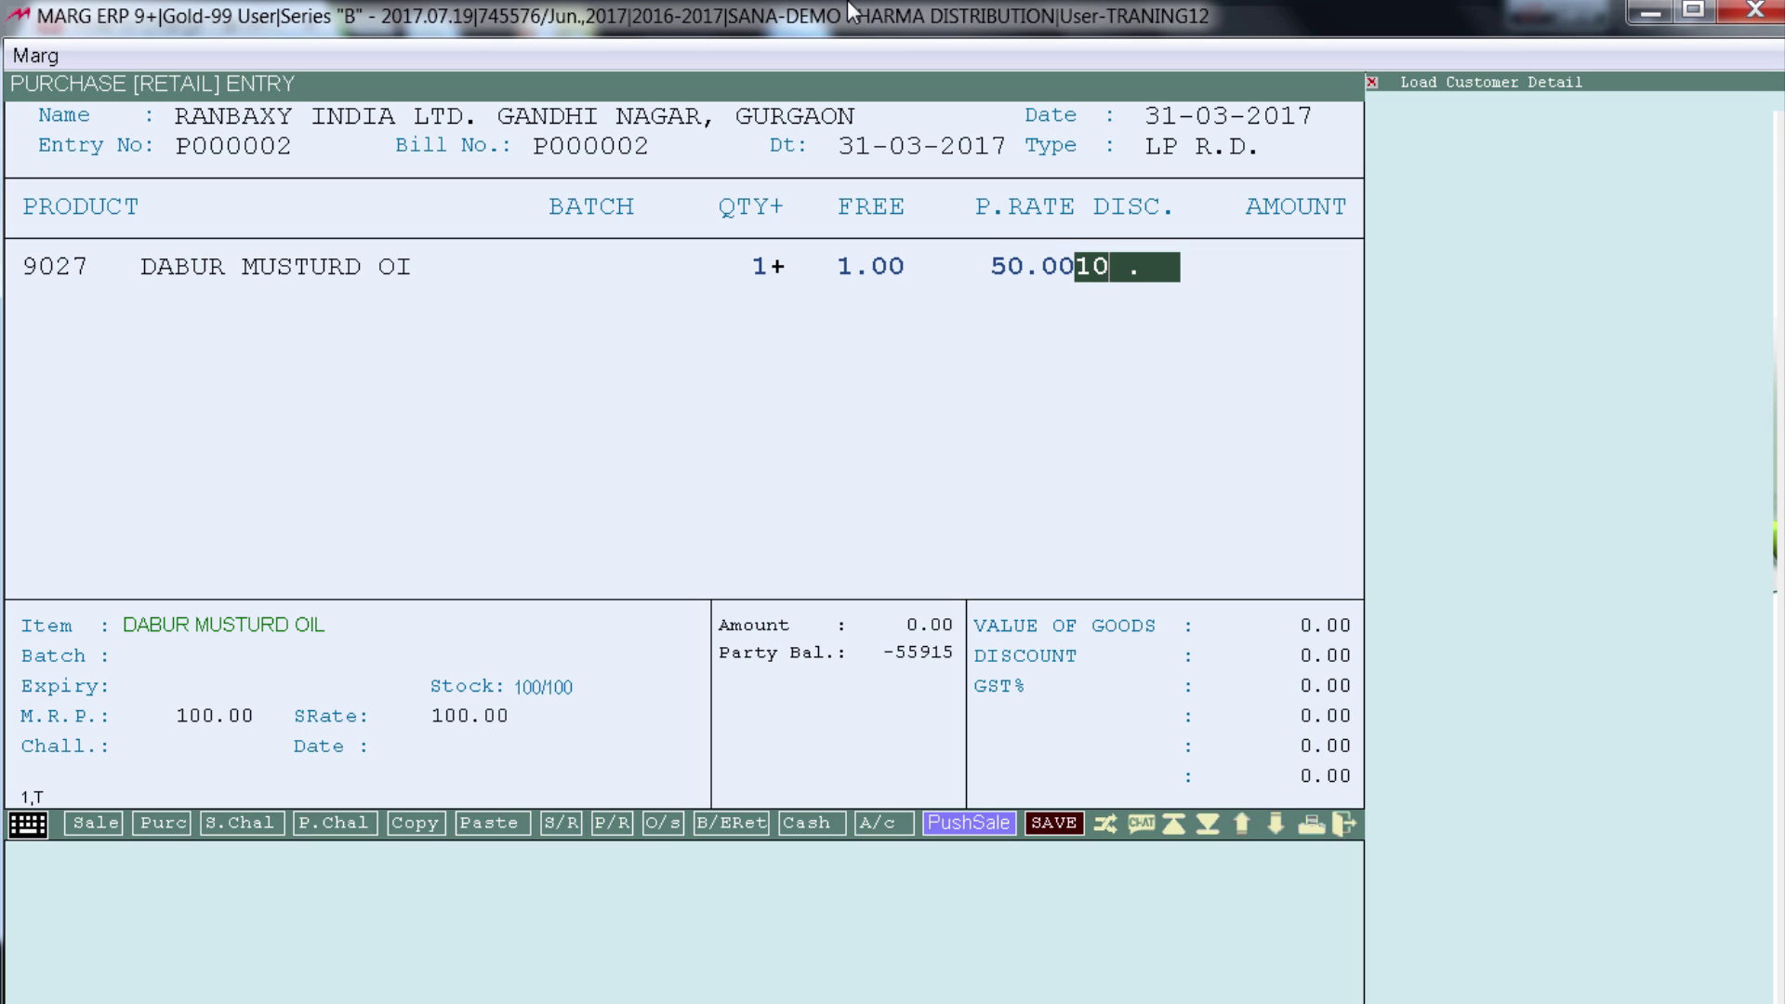
pyautogui.press('Return')
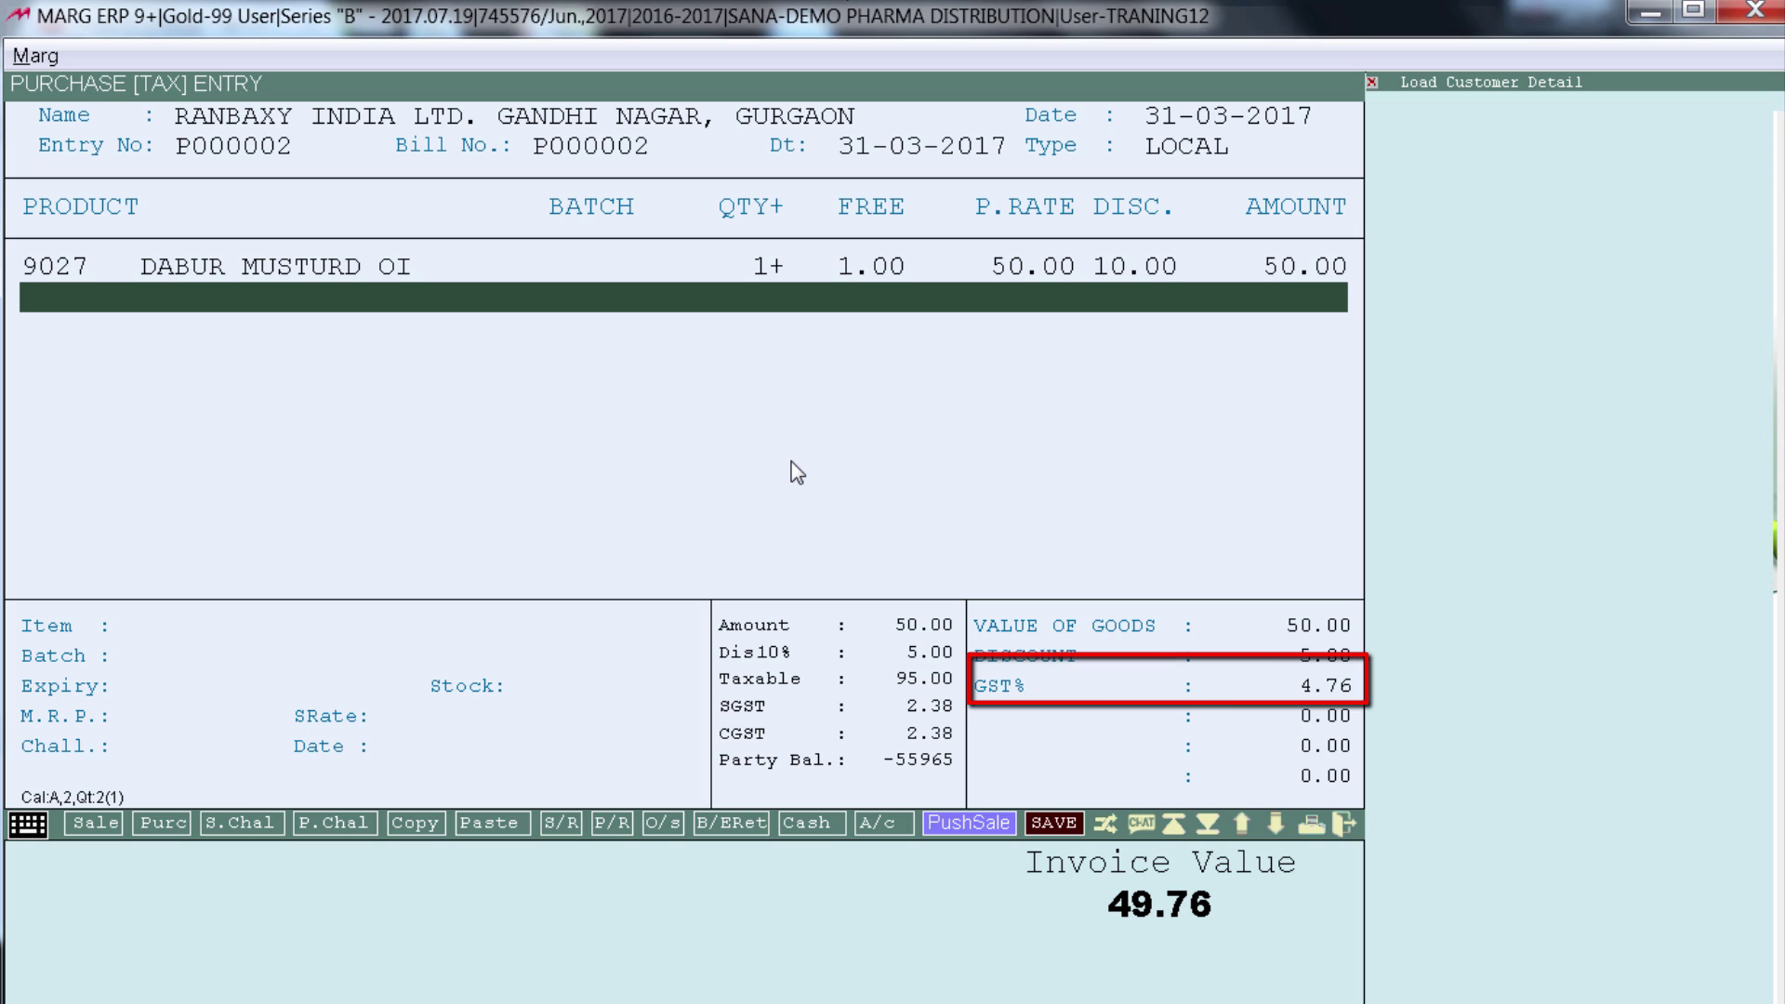